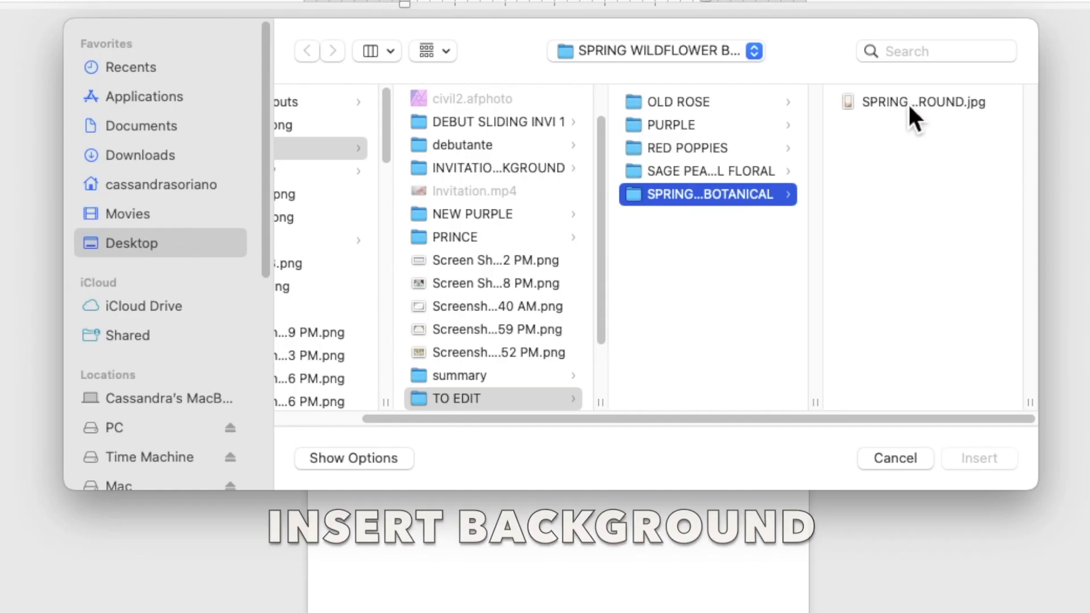
Step: Insert the floral wildflower JPG and set its wrapping to Behind Text
left_click(799, 151)
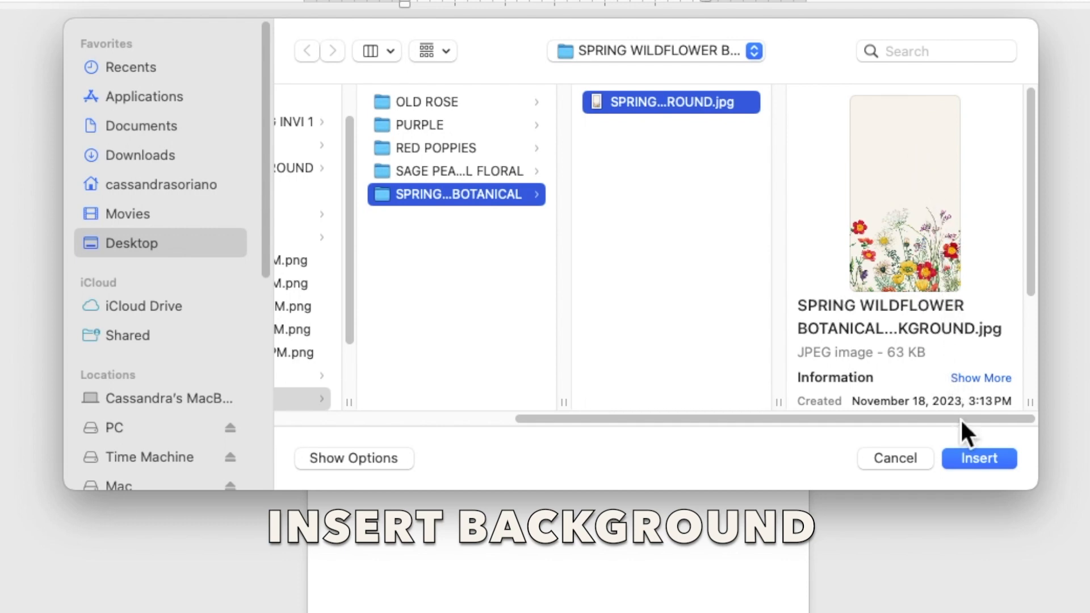
left_click(968, 458)
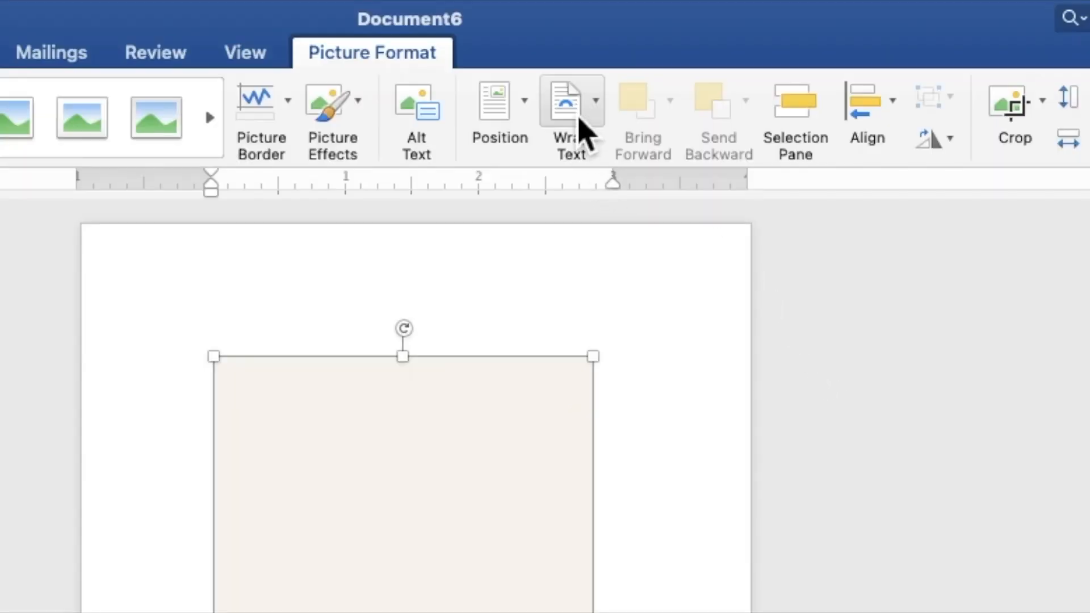
left_click(584, 131)
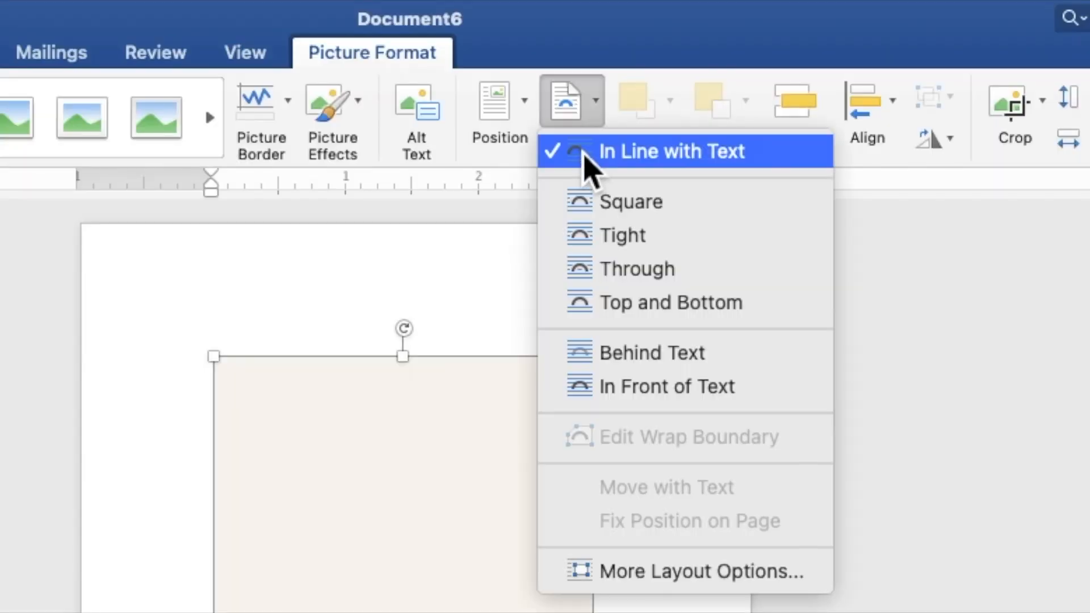
left_click(617, 355)
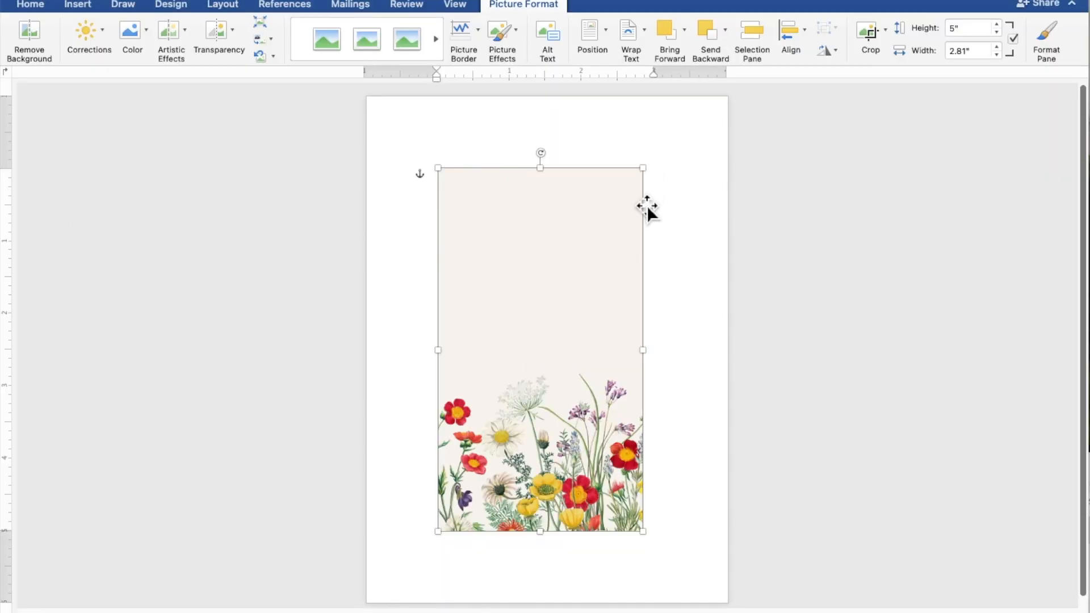
Step: Move and enlarge the wildflower picture to fill the page, about 8.9" by 5"
left_click_drag(619, 247, 546, 321)
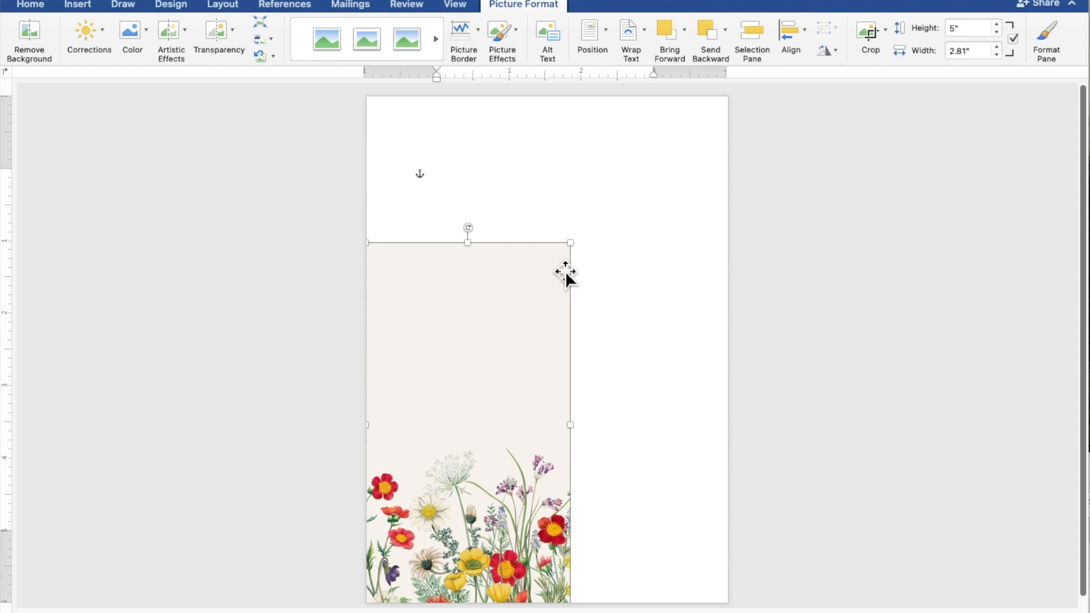
left_click_drag(574, 250, 695, 235)
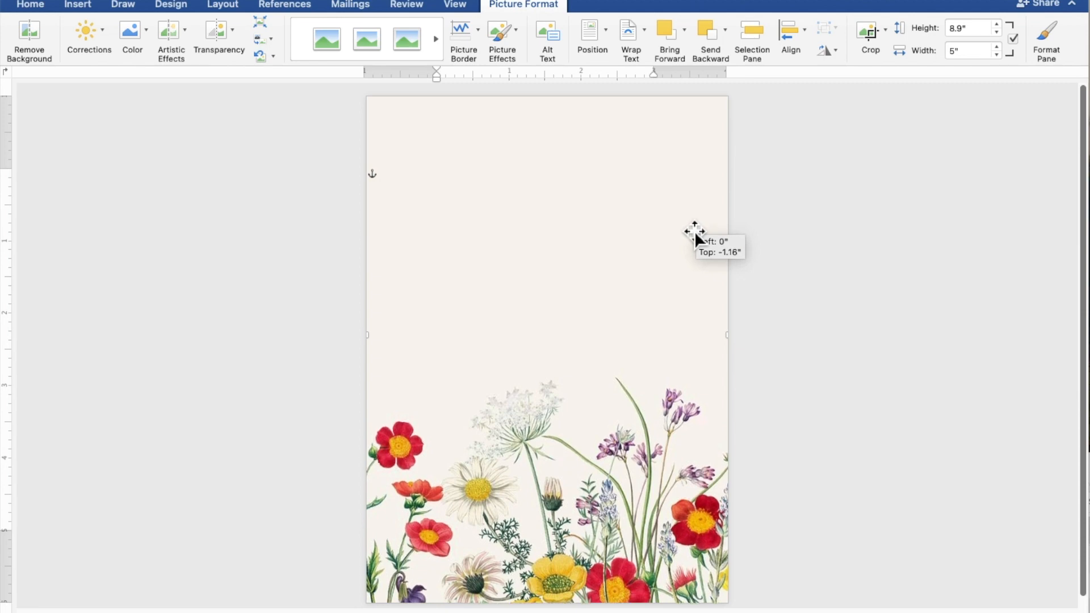
left_click_drag(695, 235, 696, 235)
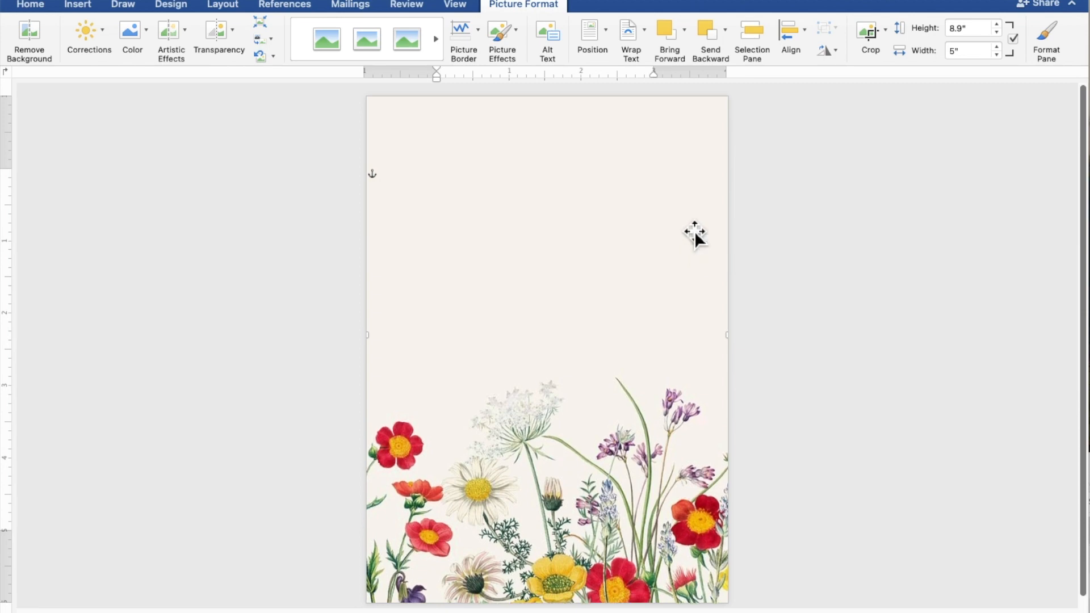
left_click(957, 285)
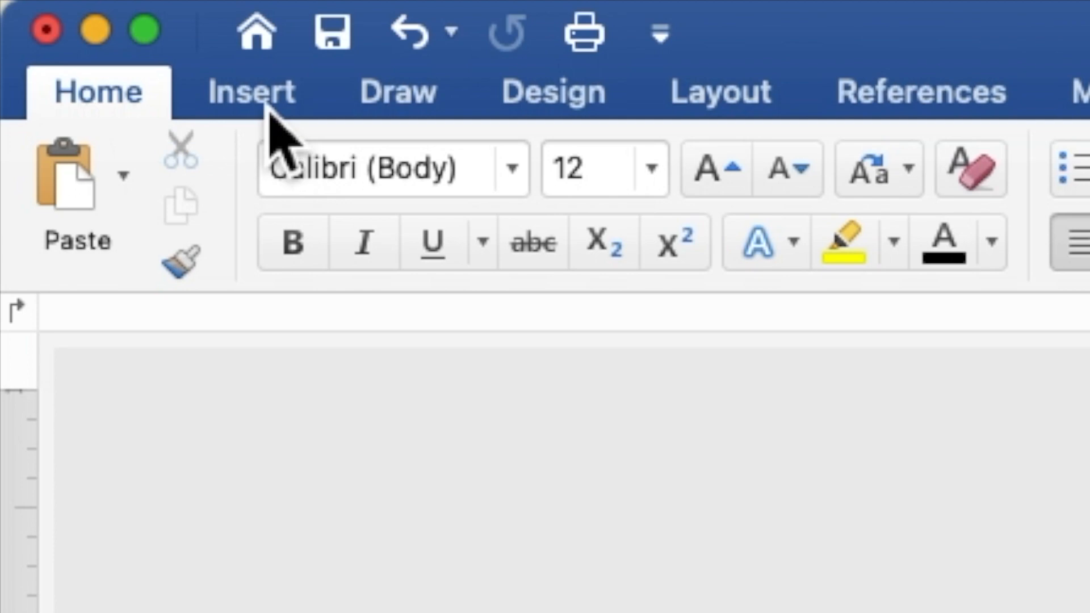
Step: Draw a rectangle shape covering most of the page
left_click(269, 111)
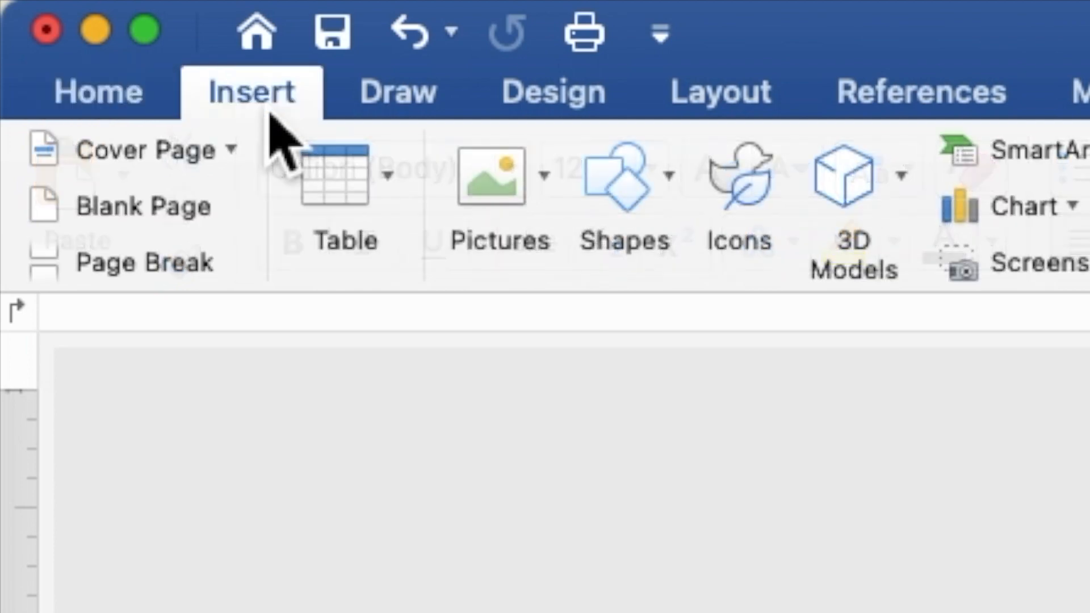
left_click(640, 175)
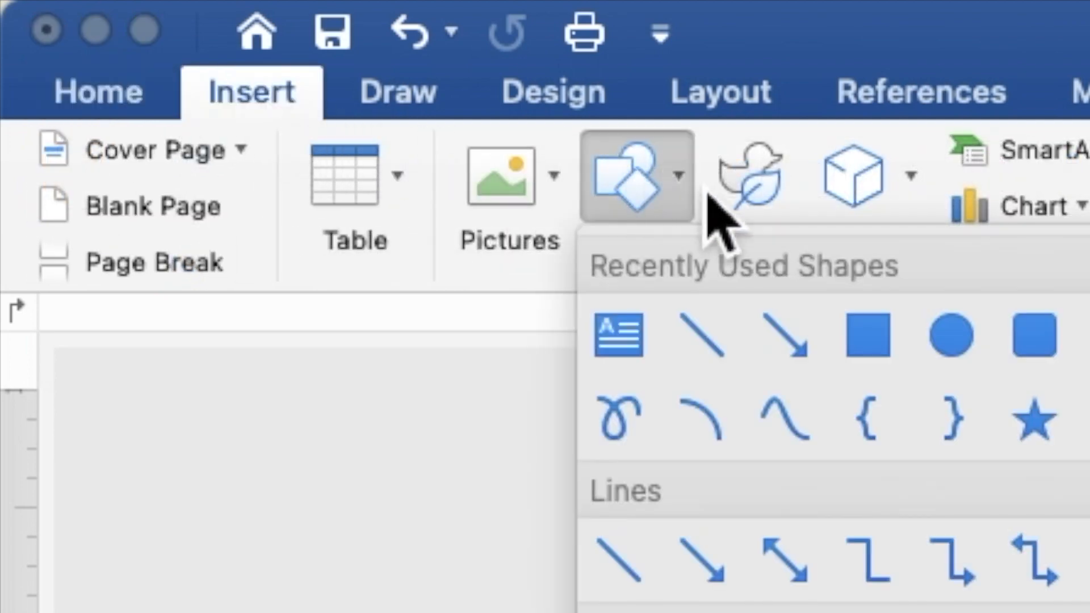
left_click(882, 339)
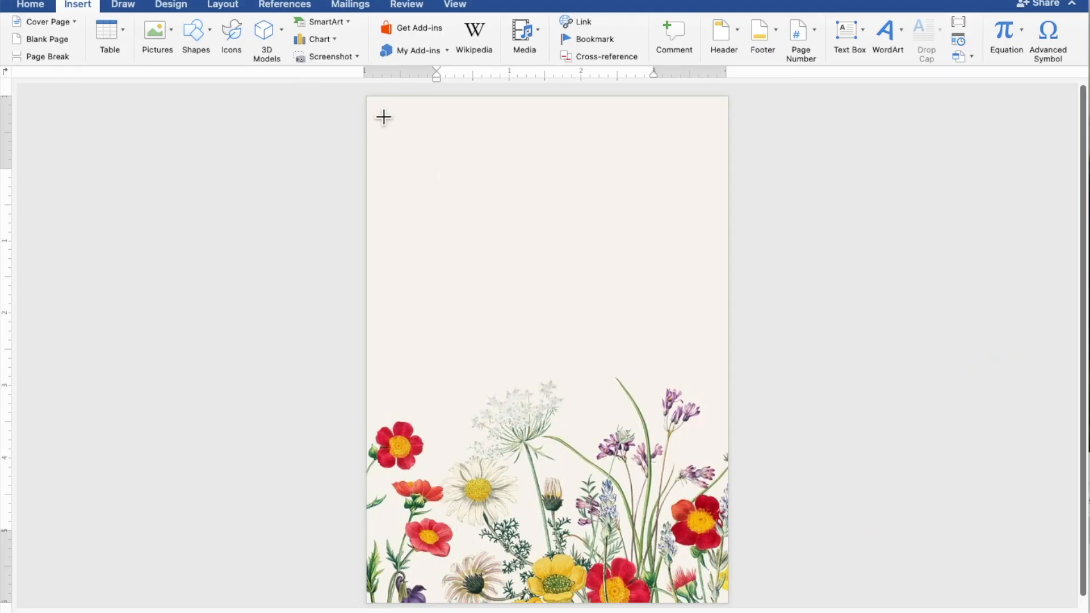
left_click_drag(389, 117, 726, 507)
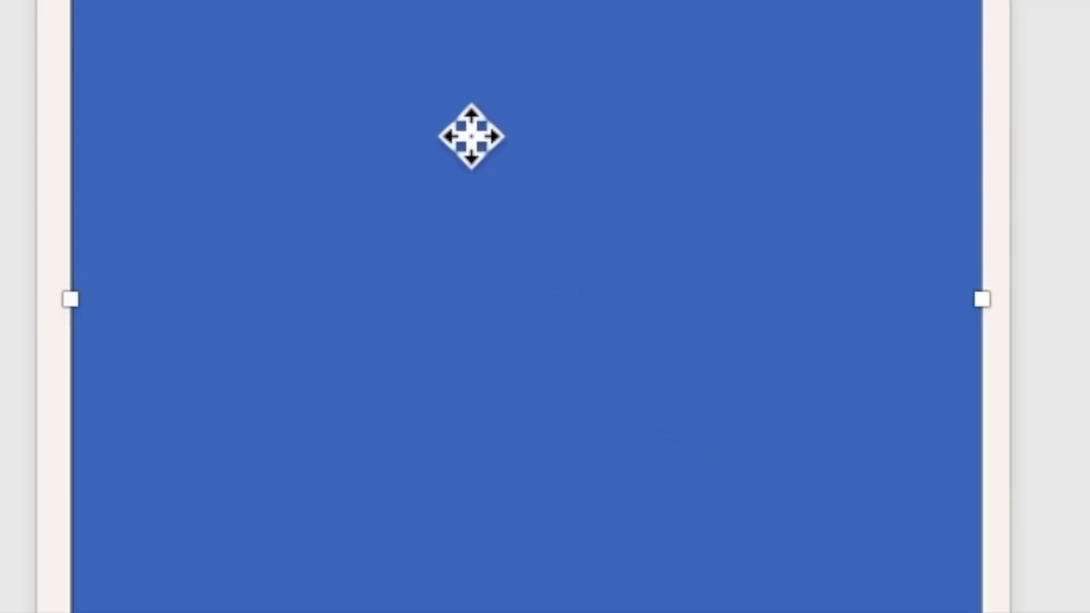
Step: Use Add Text on the rectangle so it can hold typed text, with the cursor inside it
right_click(525, 239)
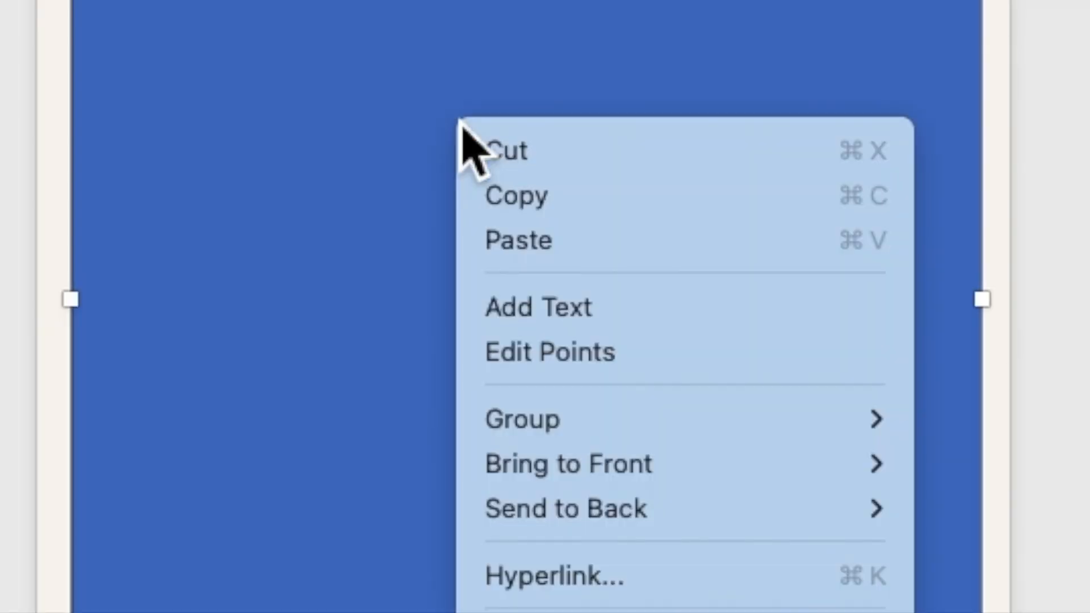
left_click(534, 317)
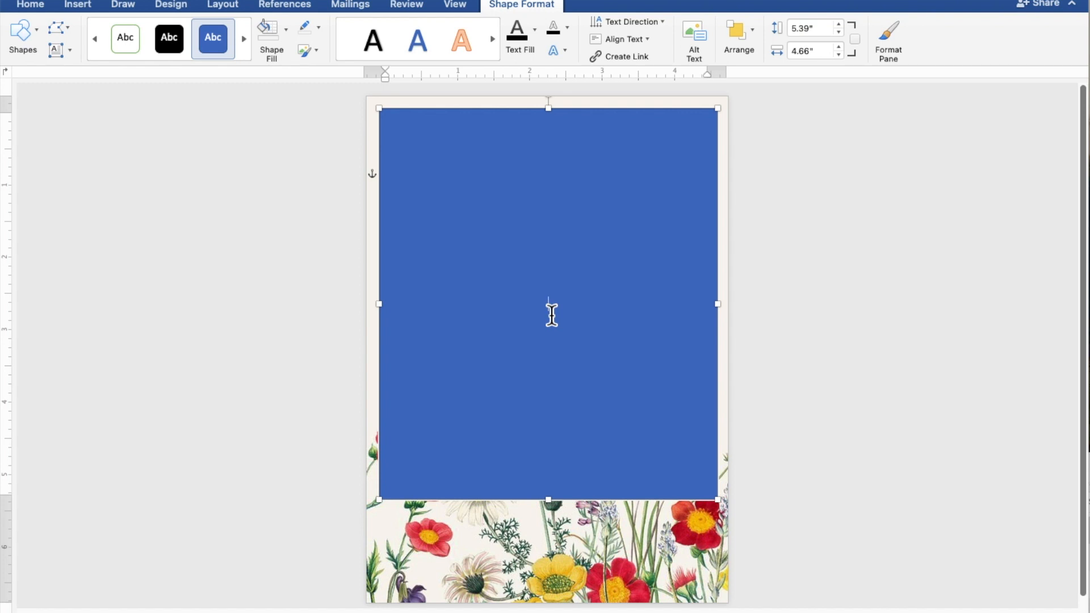
scroll(597, 321, "up", 5)
scroll(596, 321, "up", 2)
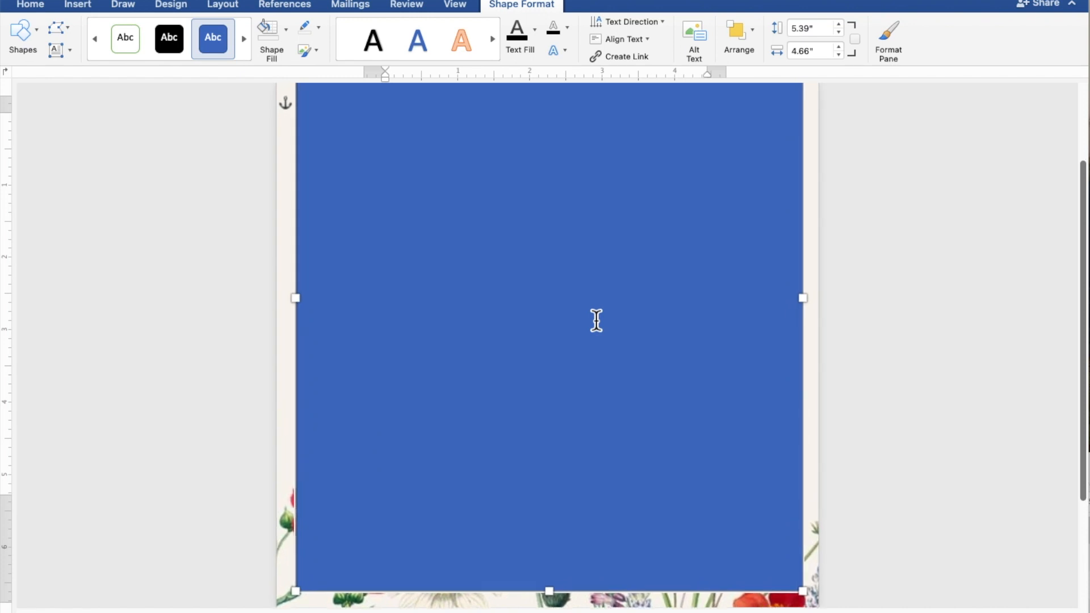
left_click(596, 321)
scroll(596, 321, "up", 2)
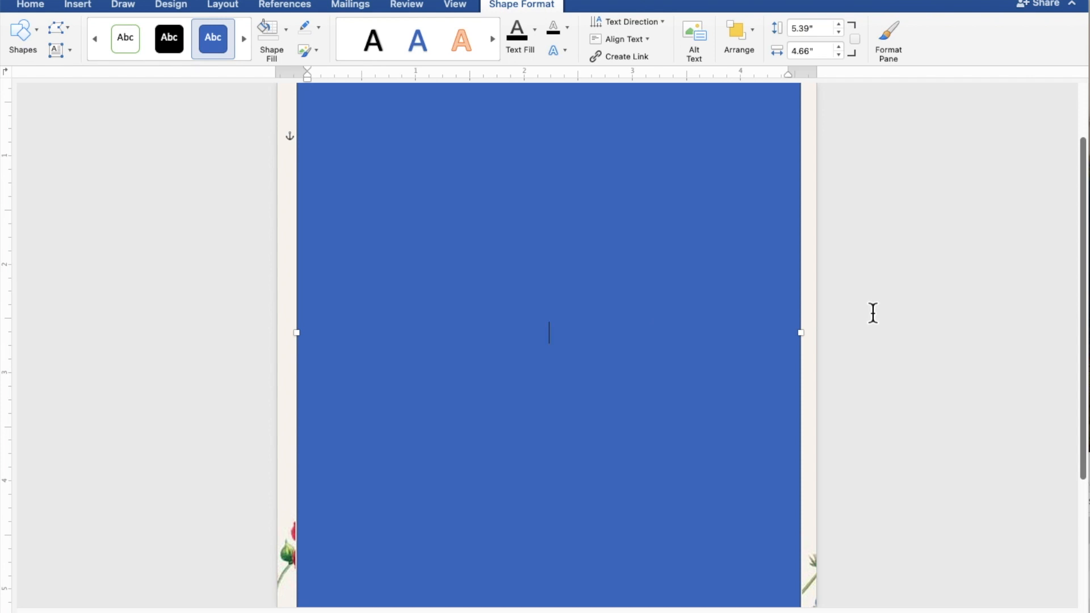
Step: Type TOGETHER WITH THEIR FAMILIES, the groom's name, AND, and the bride's name on separate lines
type("TOGETHE")
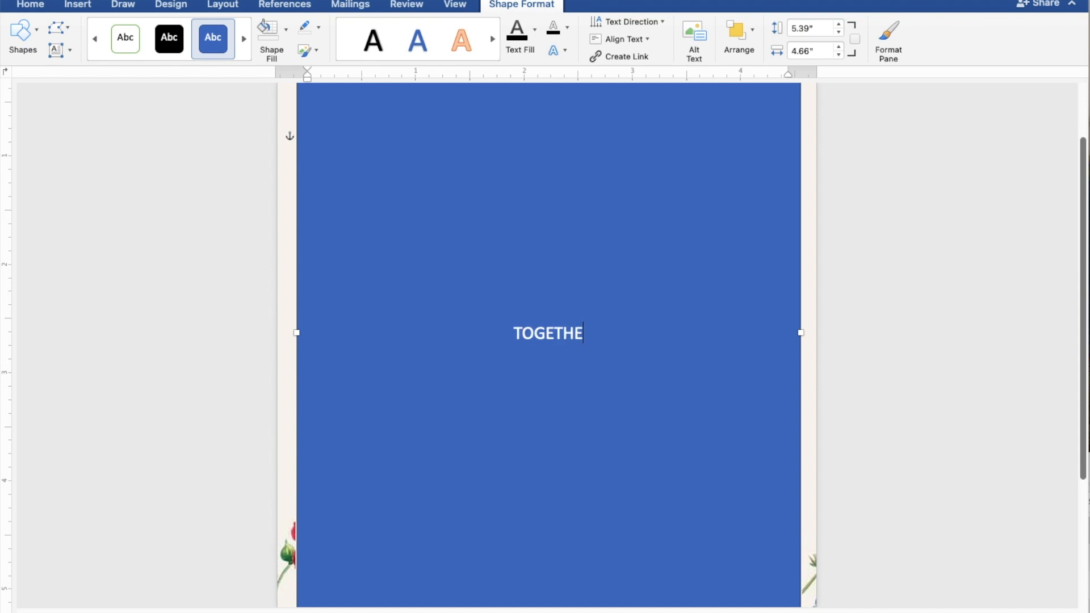
type("R W")
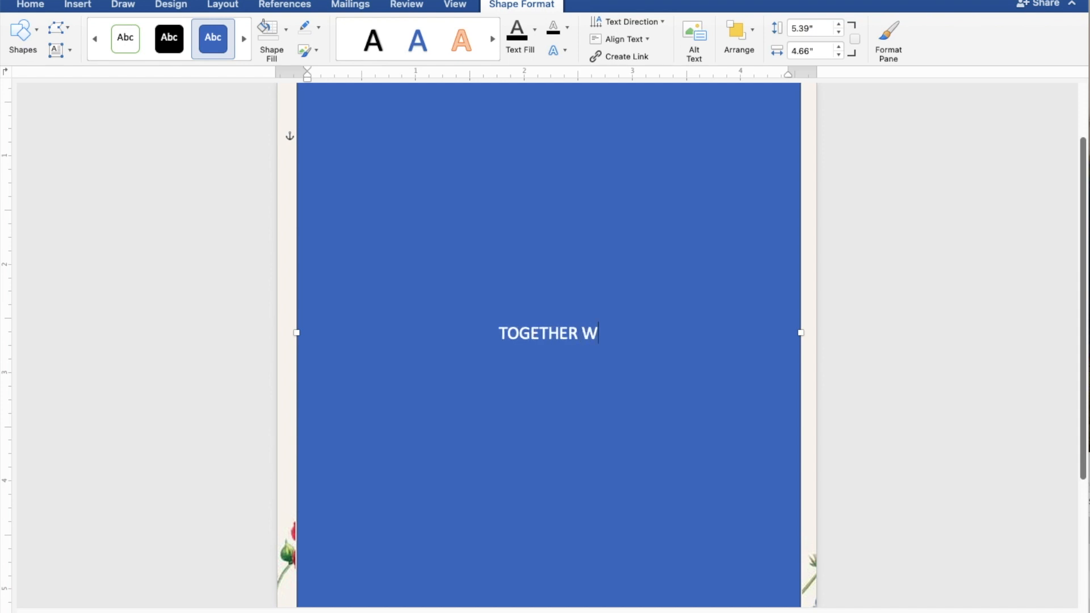
type("ITH ")
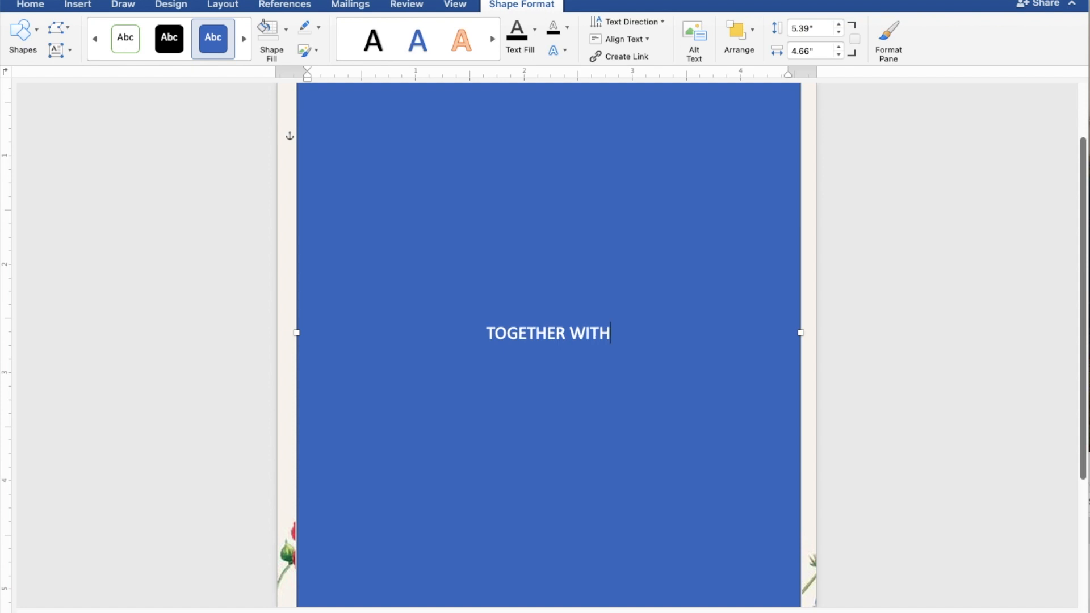
type("TH")
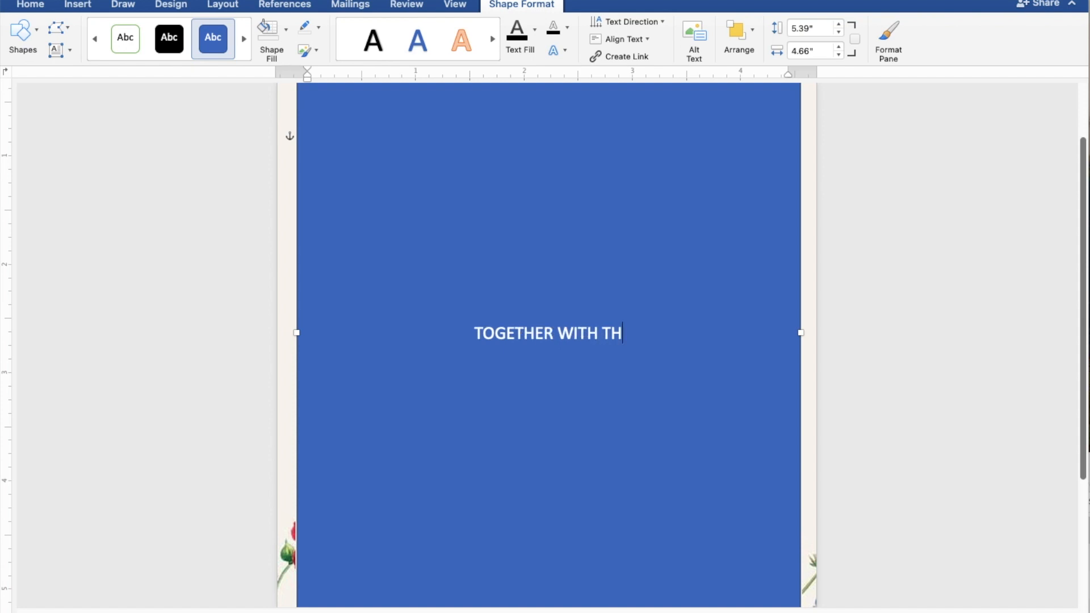
type("EIR")
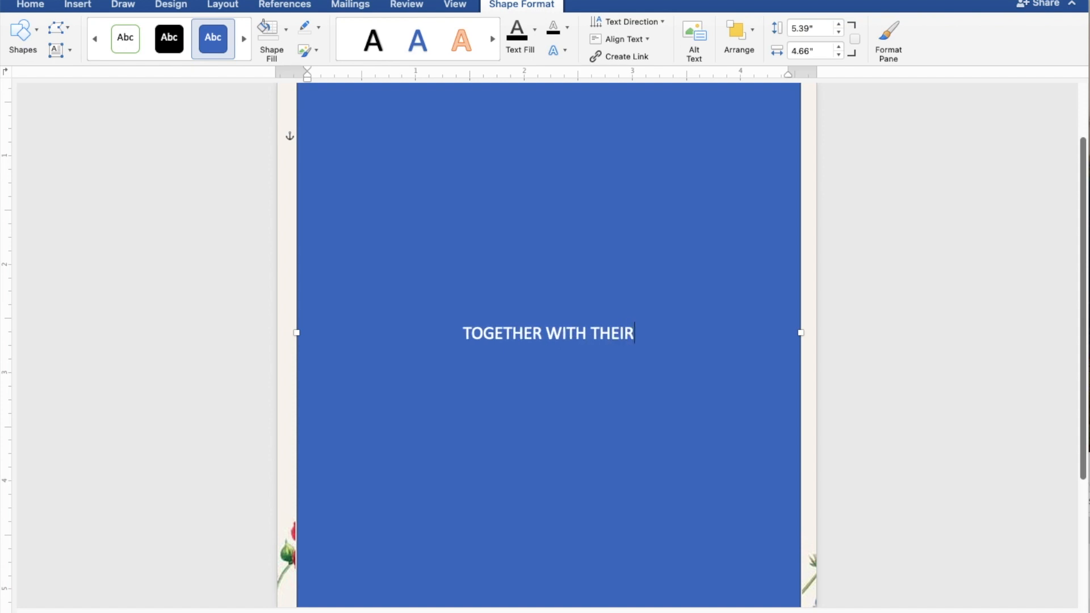
type(" FA")
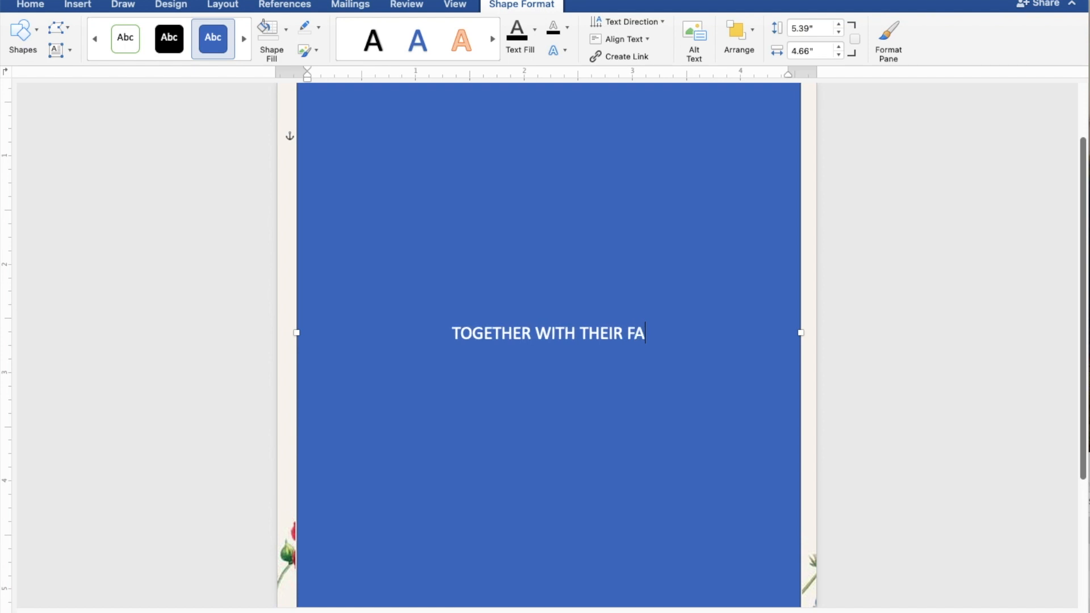
type("MIL")
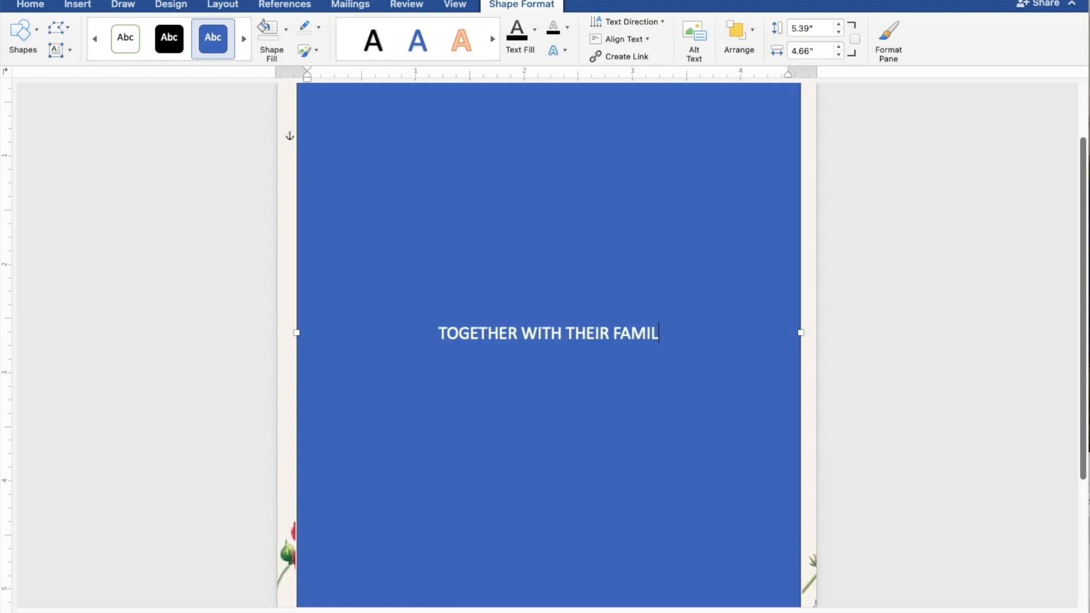
type("IES")
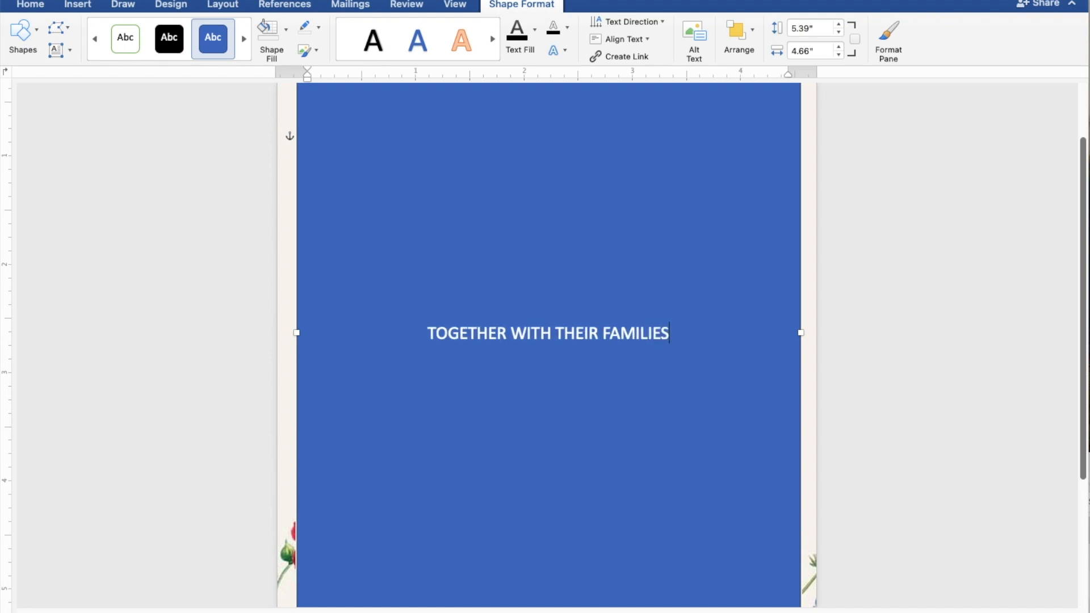
key("Return")
key("Return")
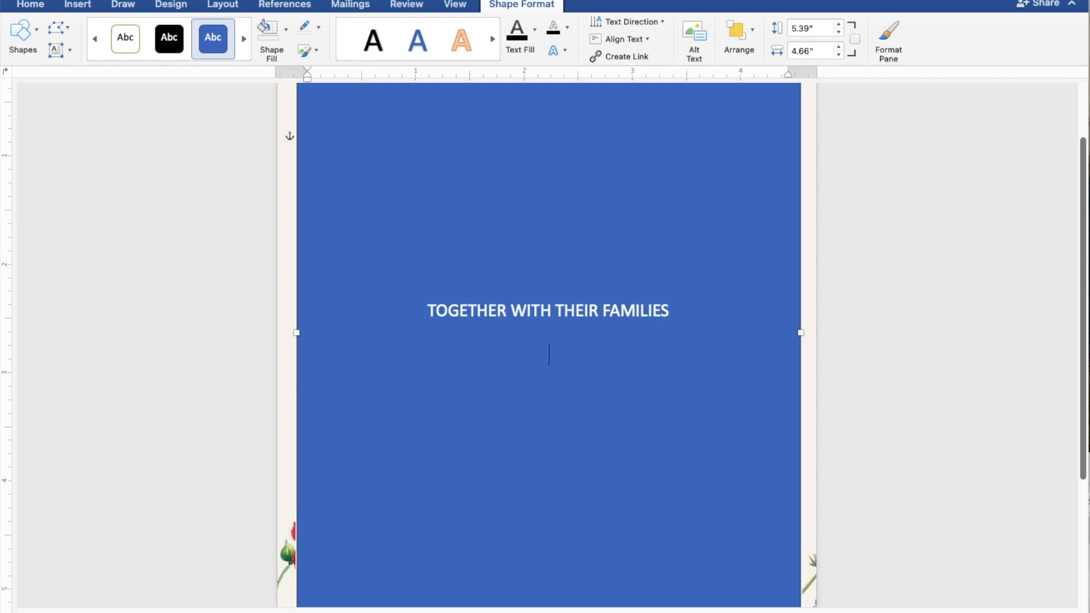
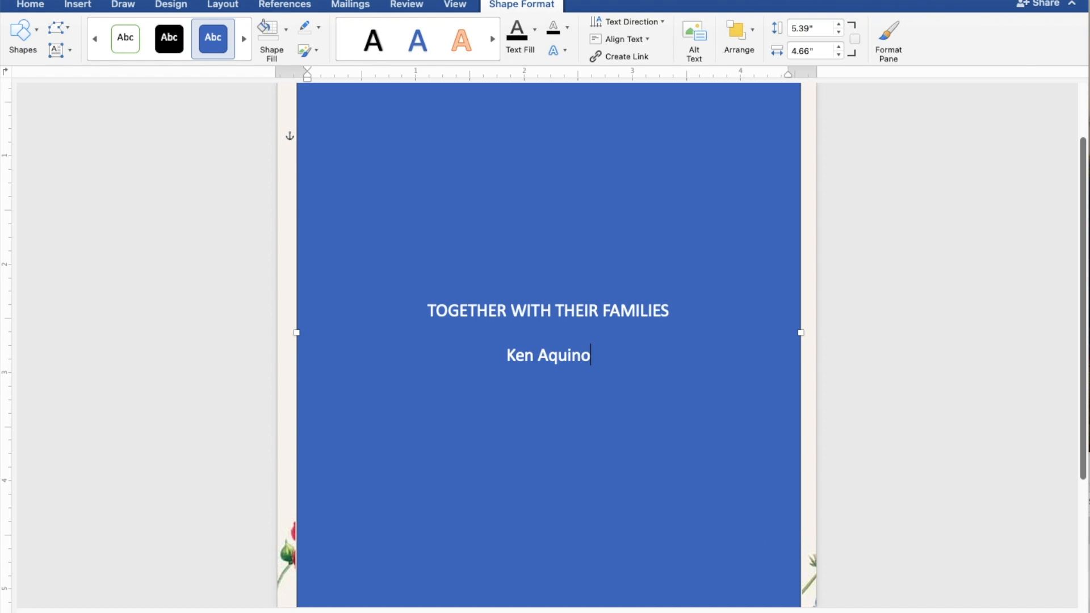
key("Return")
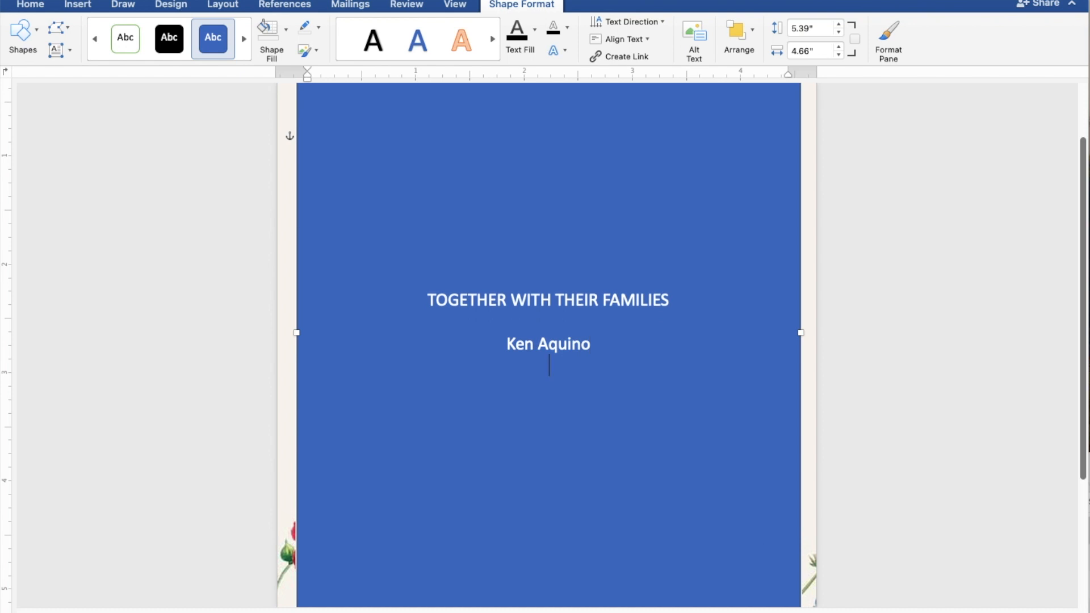
type("AND")
key("Return")
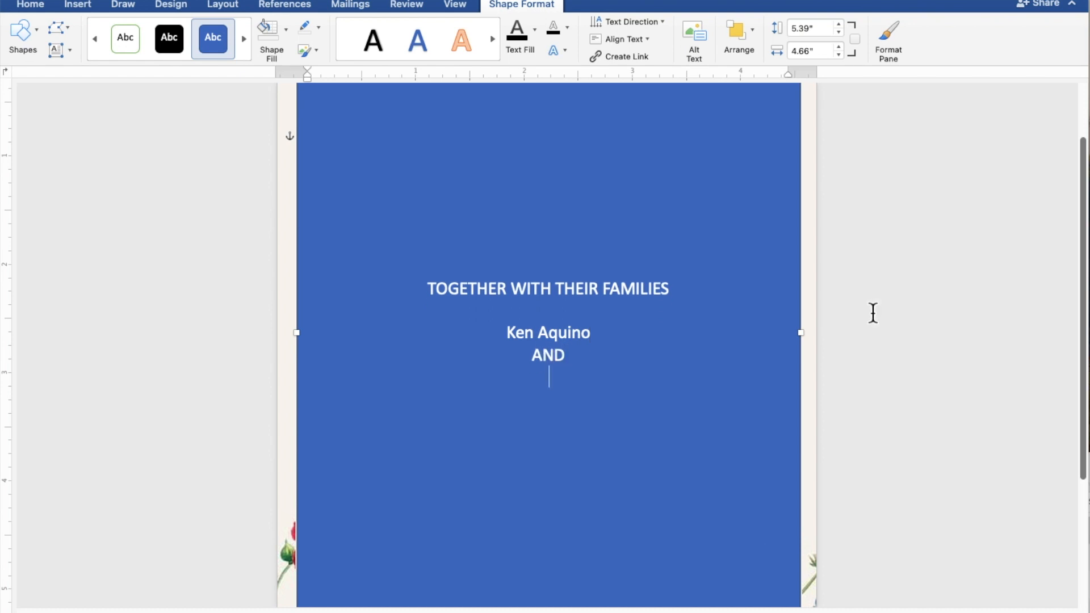
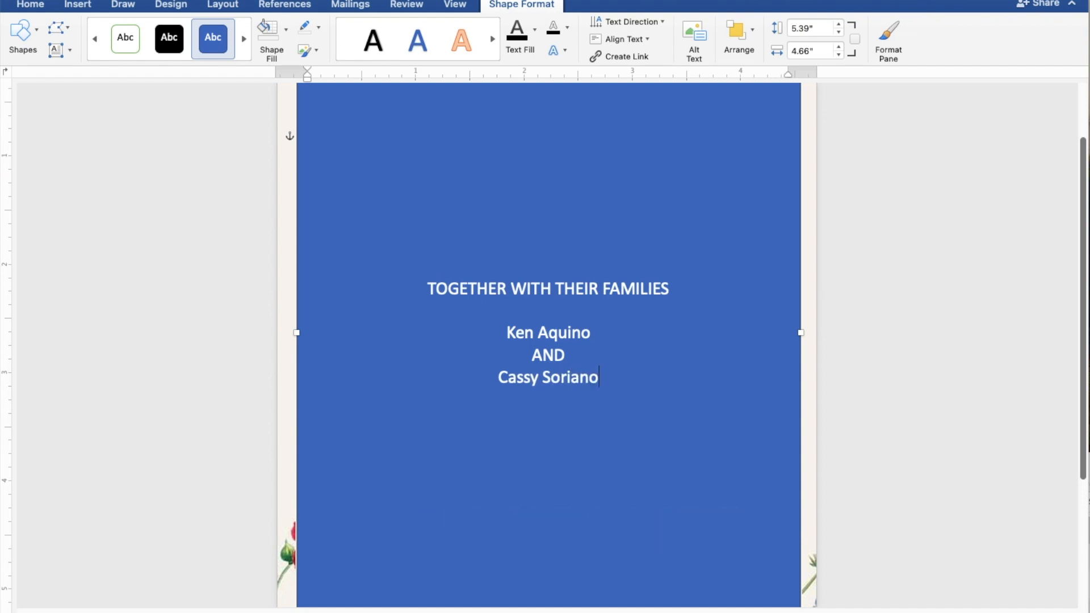
key("Return")
key("Return")
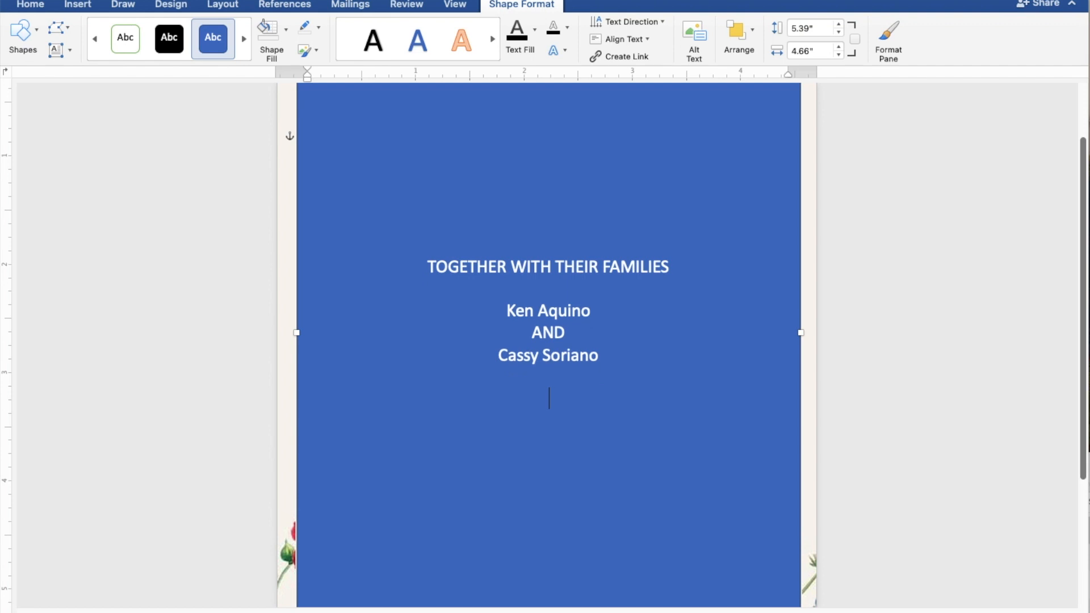
Step: Add the lines REQUEST THE PLEASURE OF YOUR PRESENCE and AS THEY JOYFULLY UNITE IN MARRIAGE
type("REQUEST")
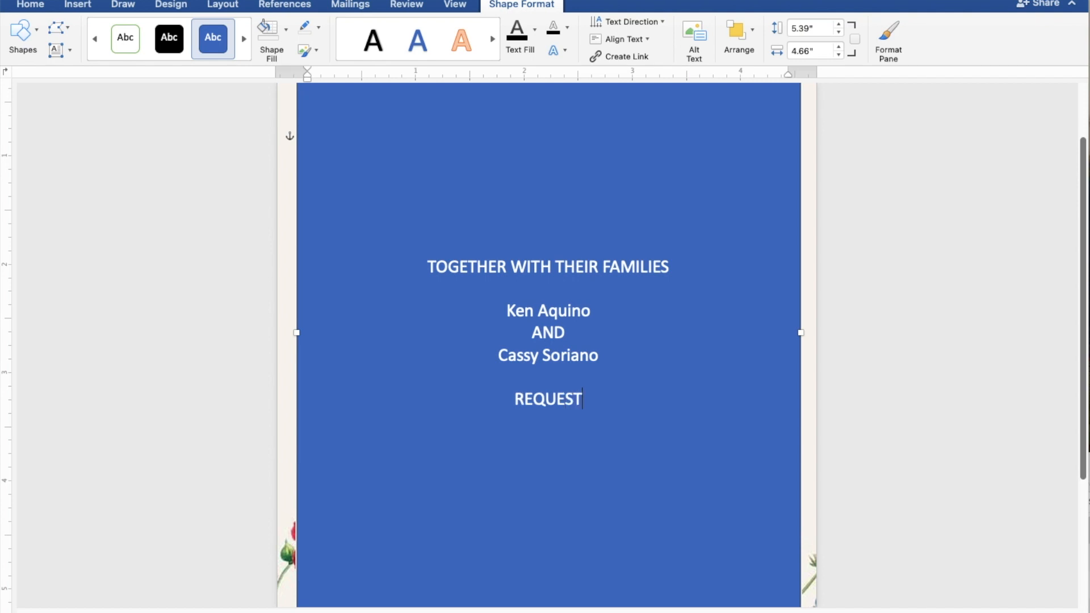
type(" THE")
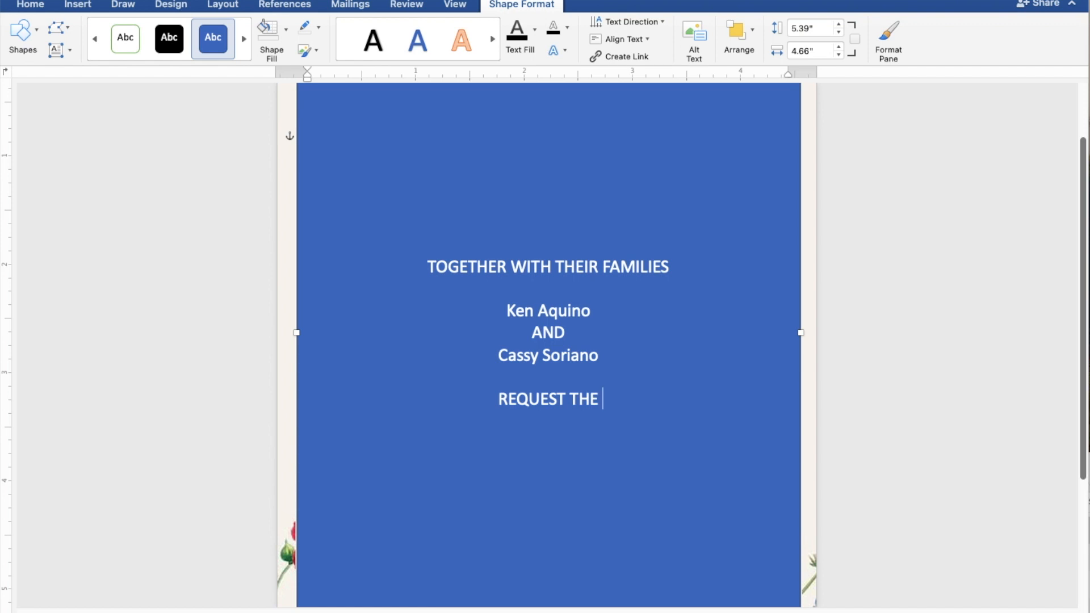
type(" PLE")
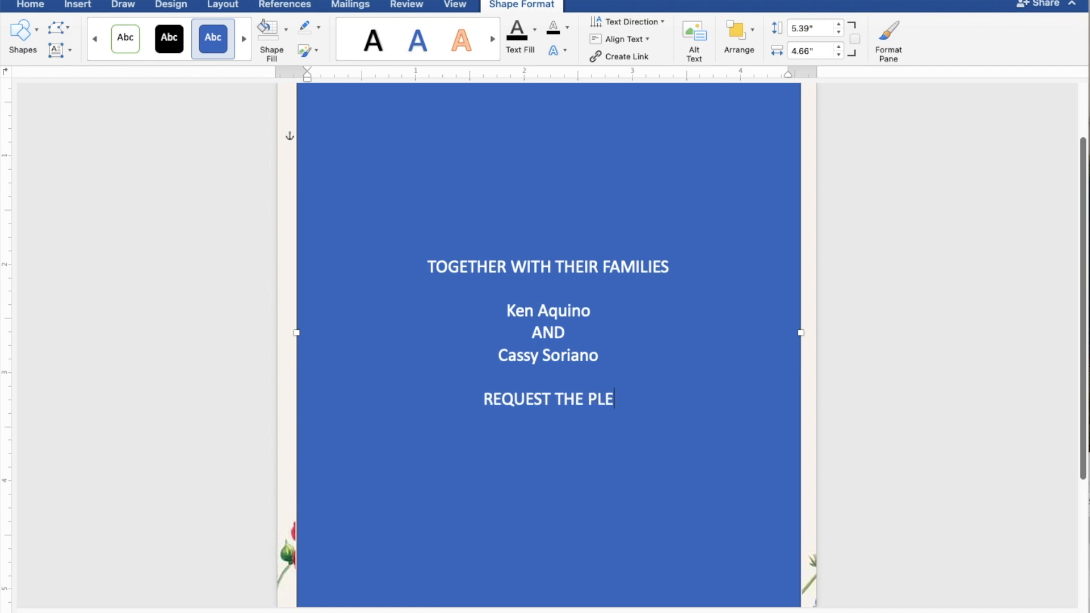
type("ASU")
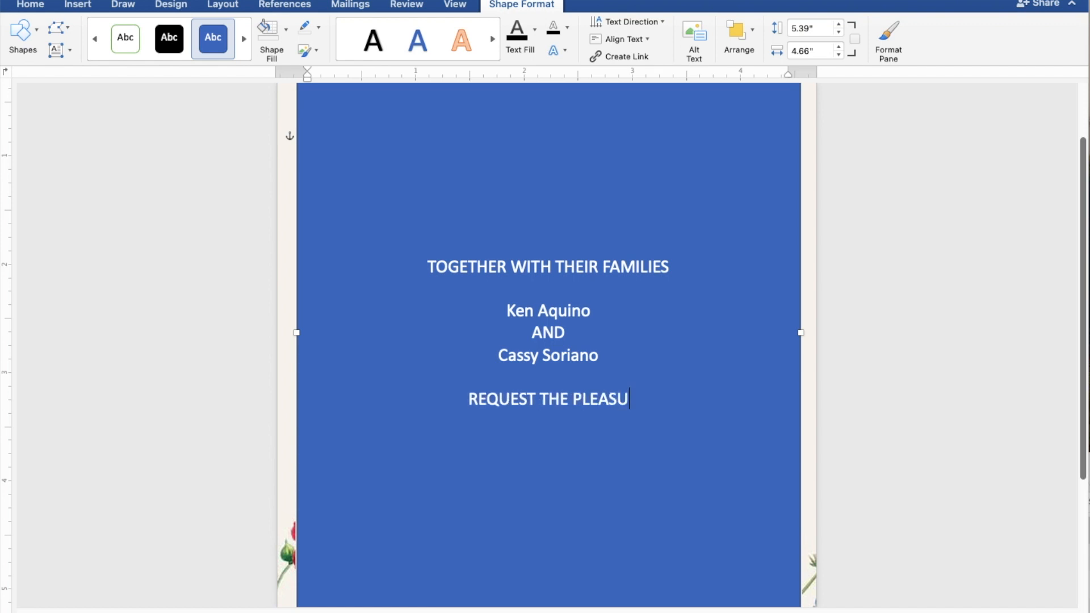
type("RE")
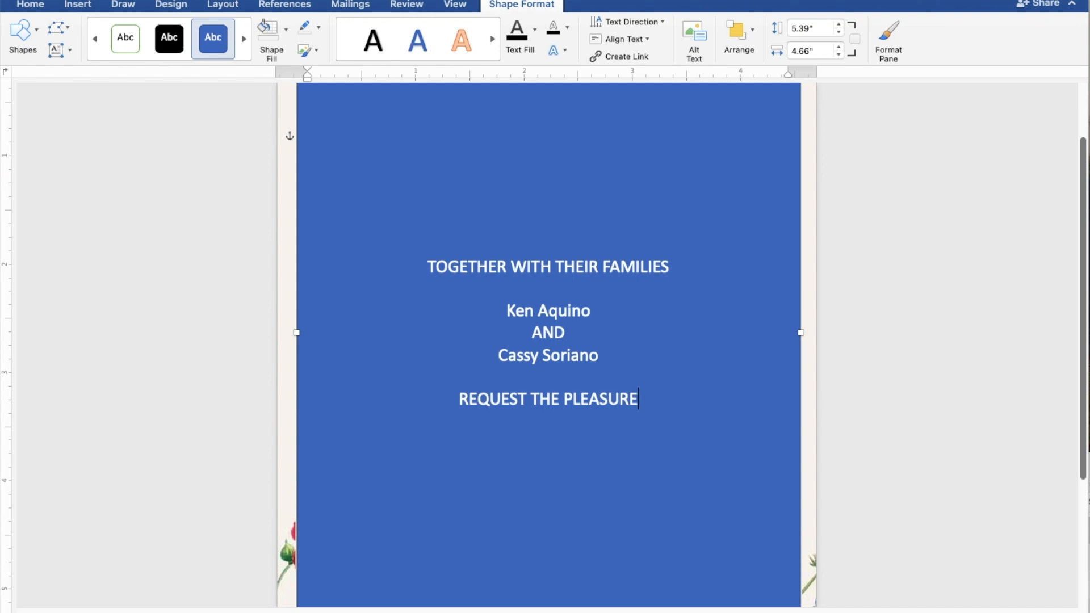
type(" OF ")
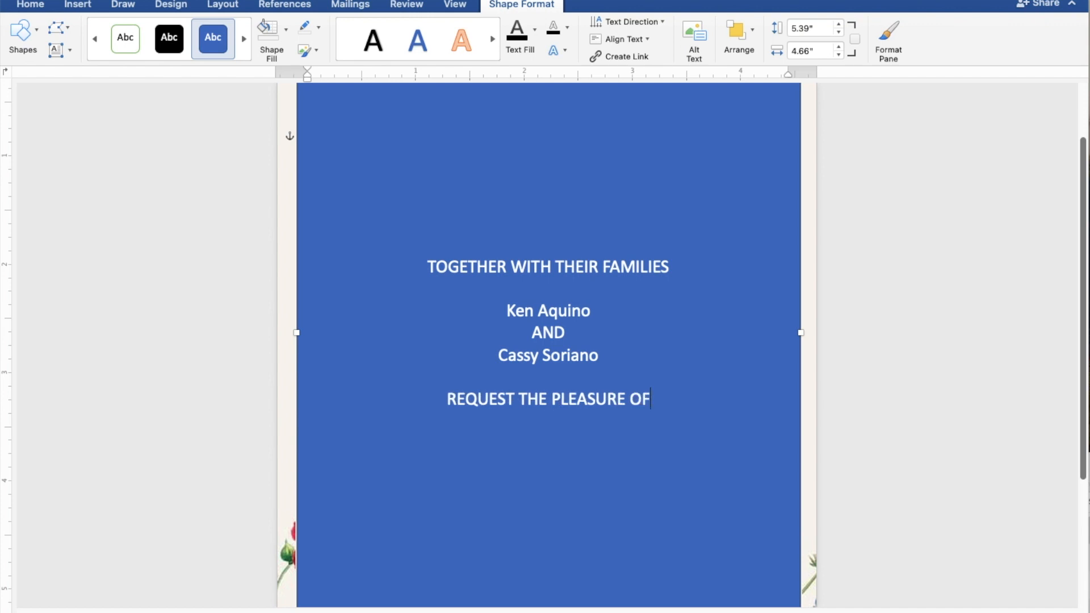
type("YO")
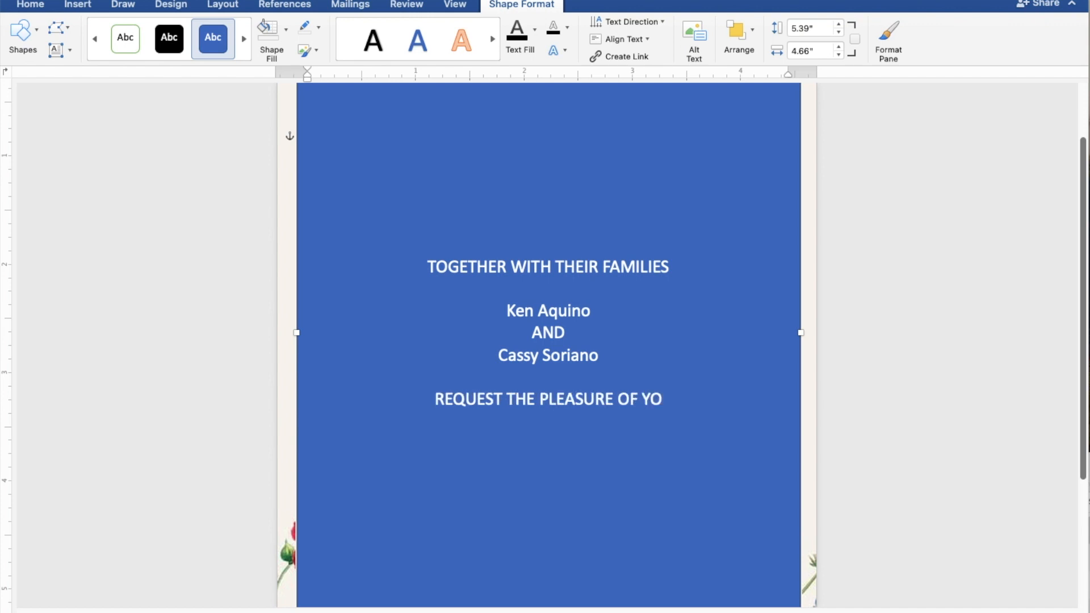
type("UR")
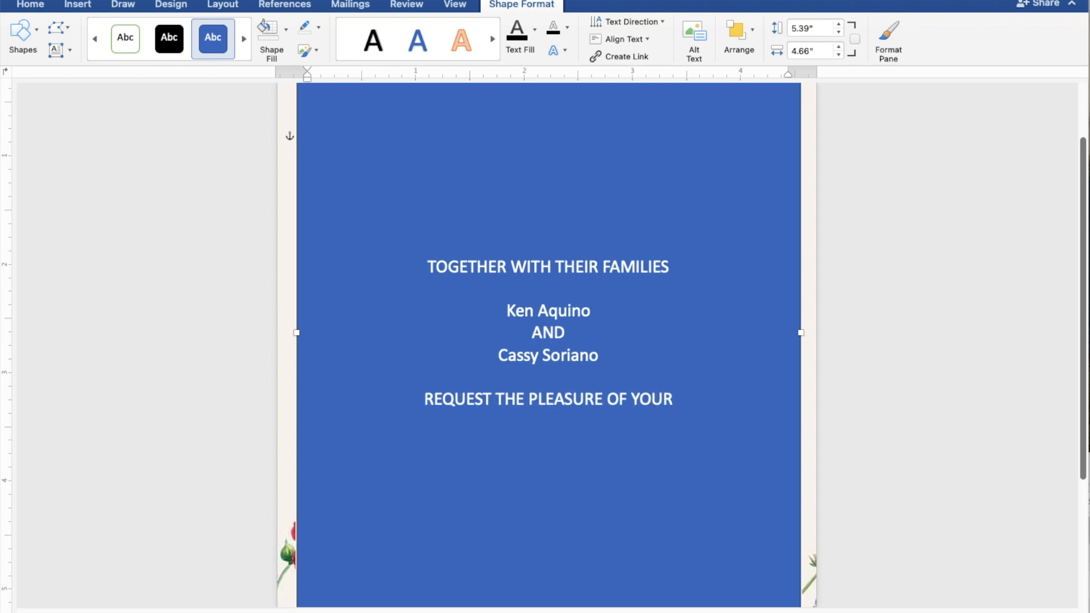
type(" P")
type("RE")
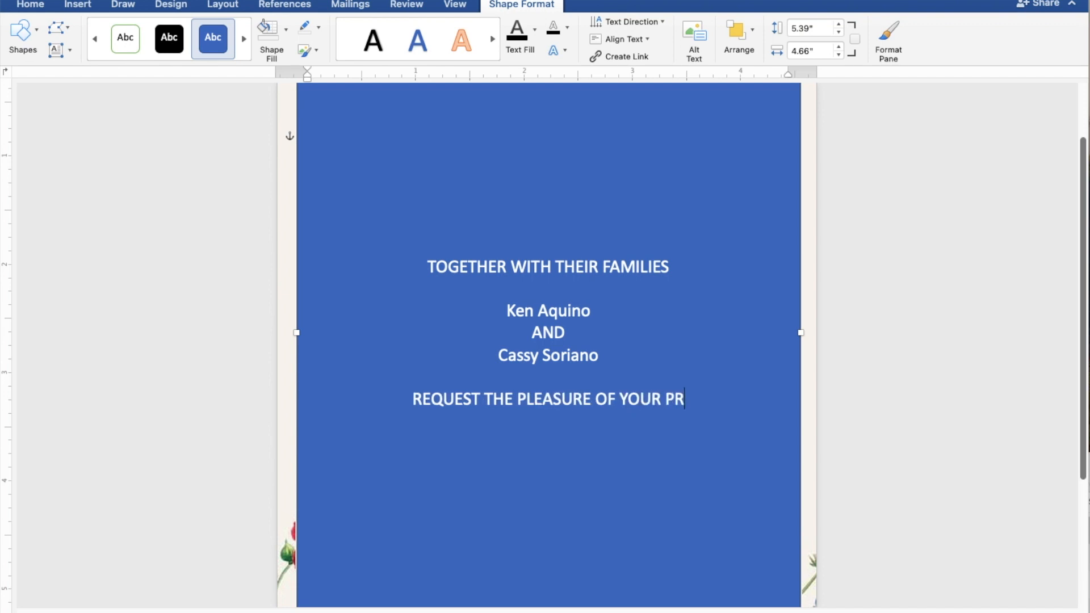
type("SENCE")
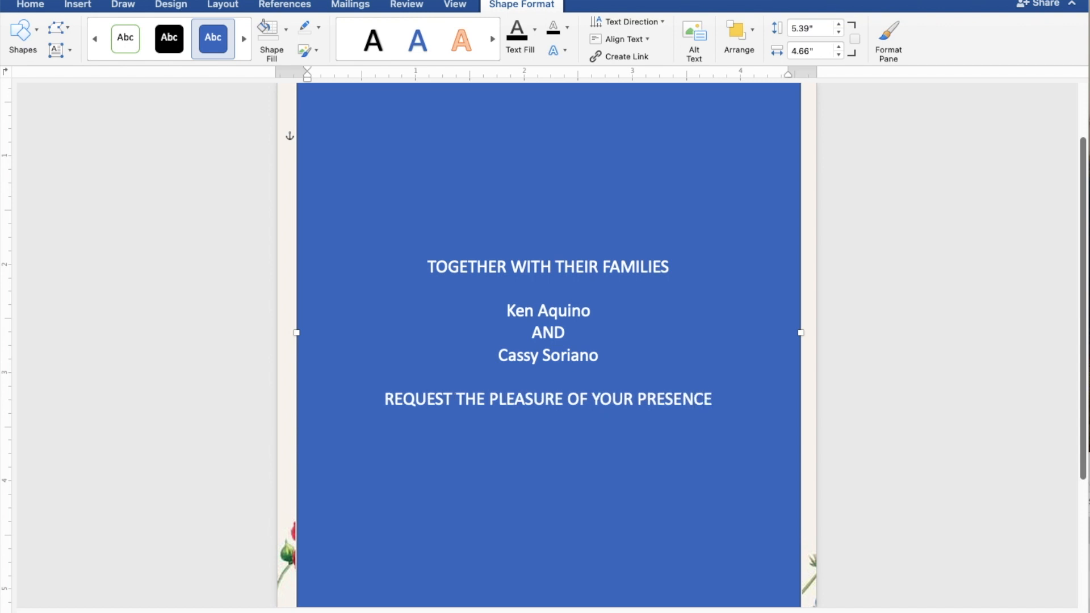
key("Return")
type("A")
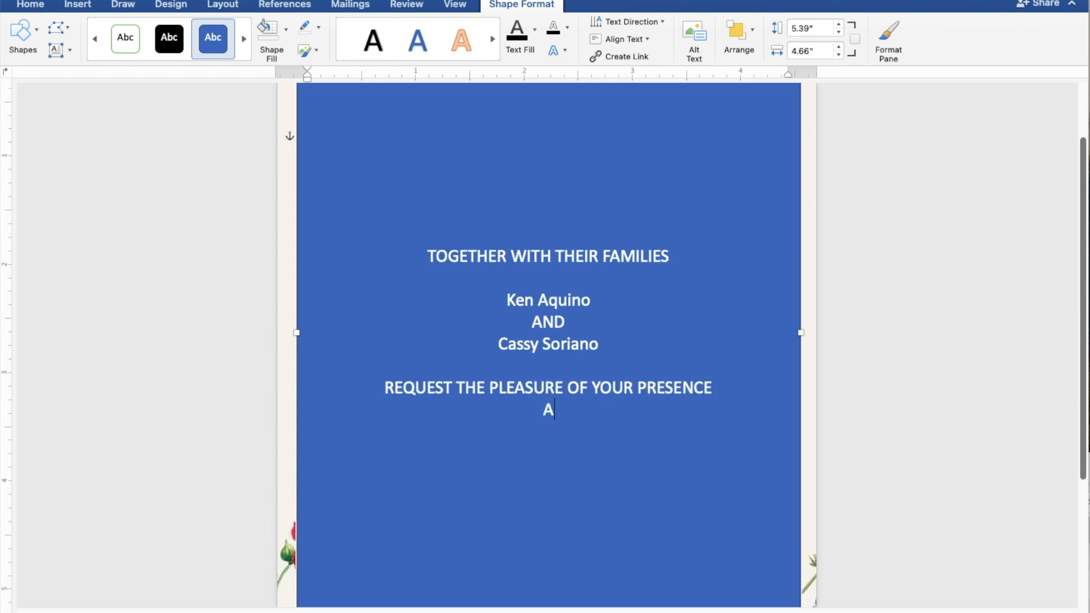
type("S THEY ")
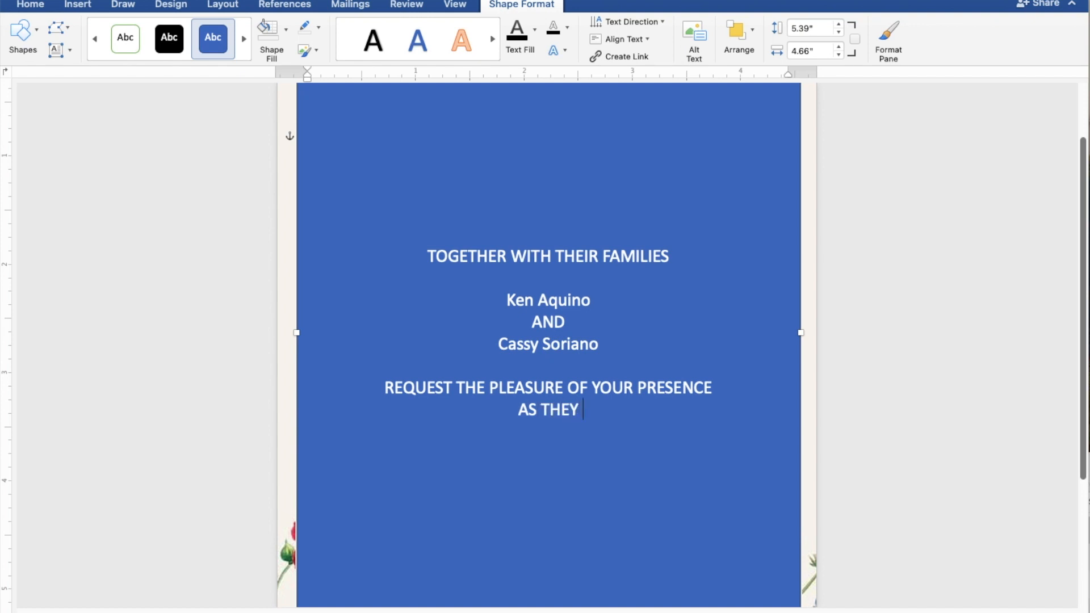
type("JO")
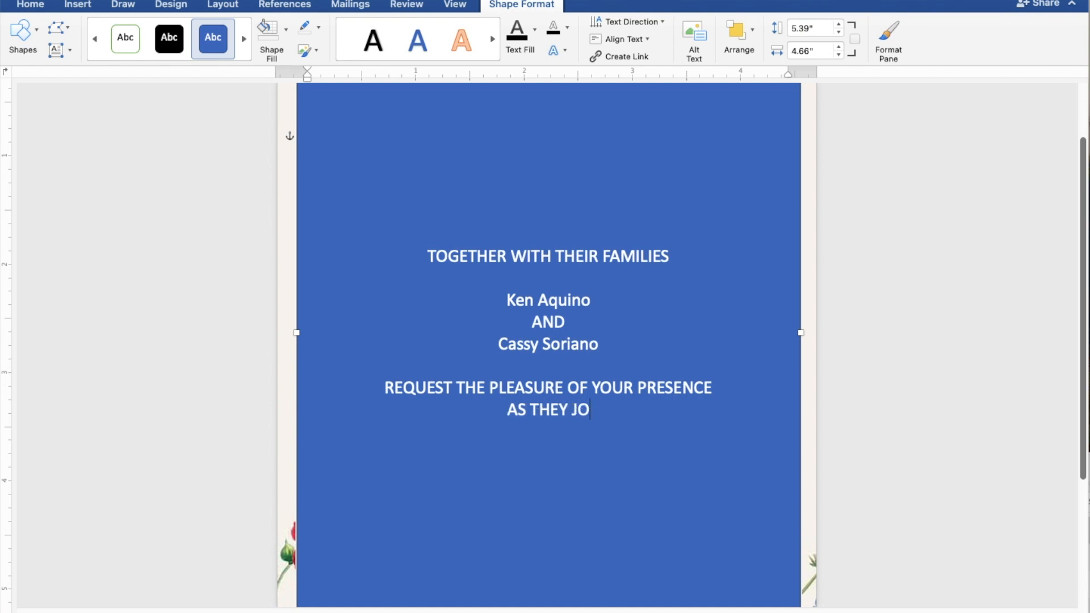
type("YFU")
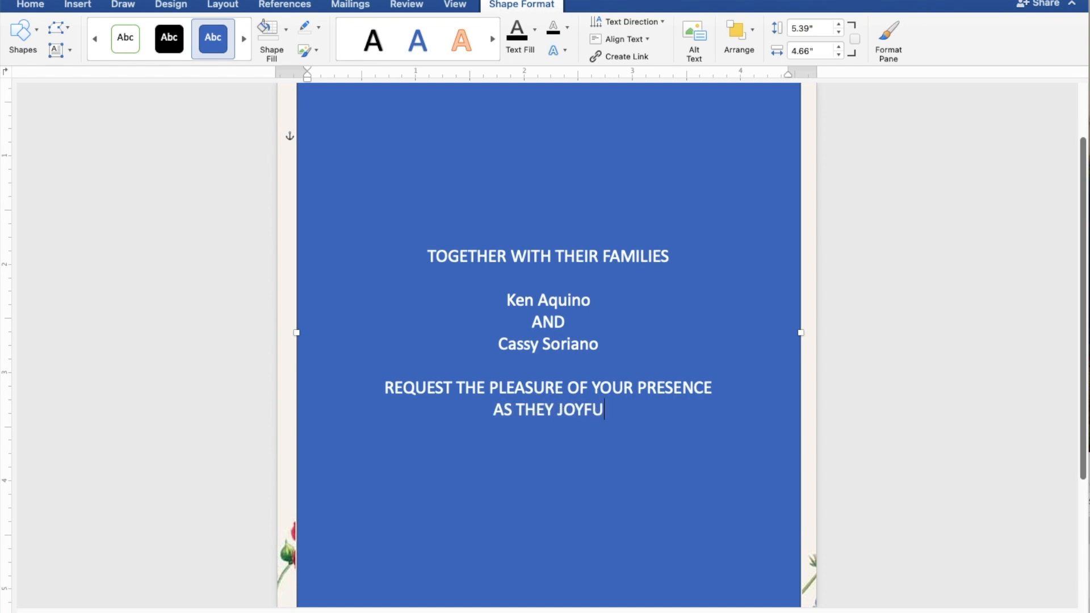
type("LL")
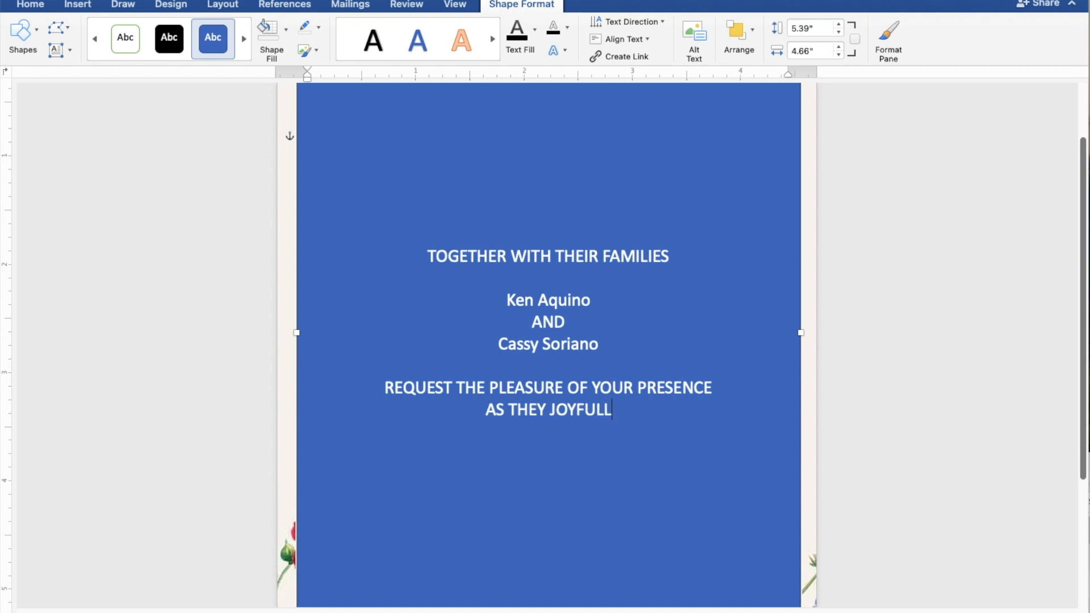
type("Y")
type(" U")
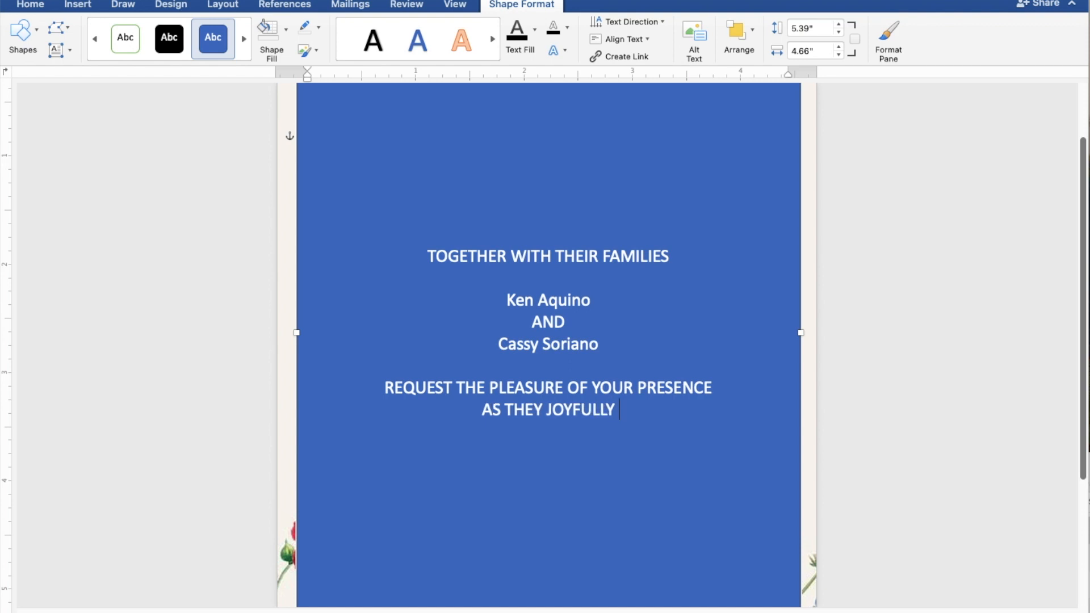
type("N")
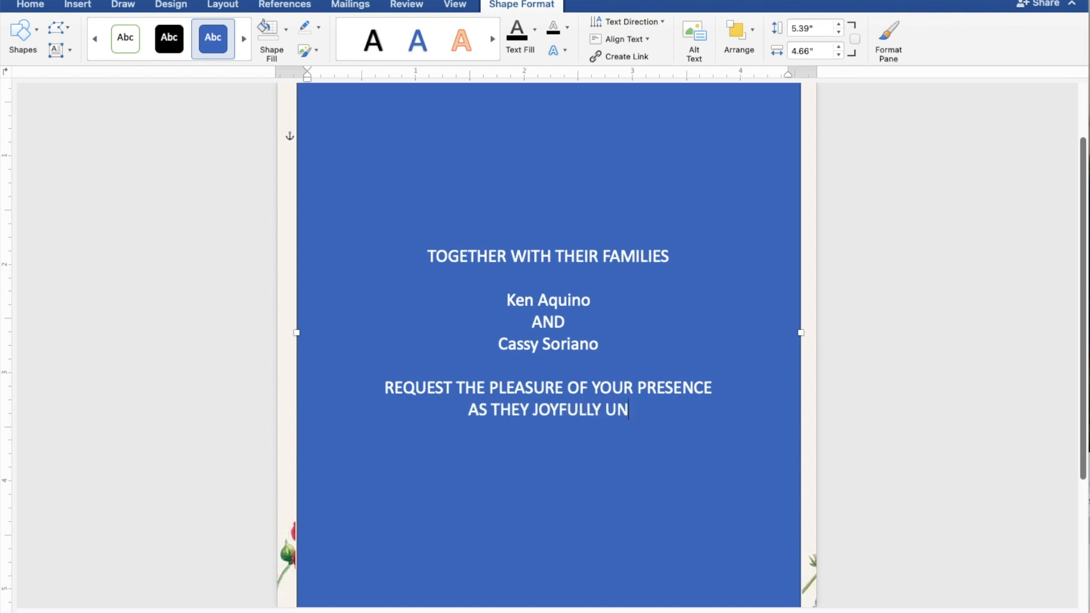
type("ITE")
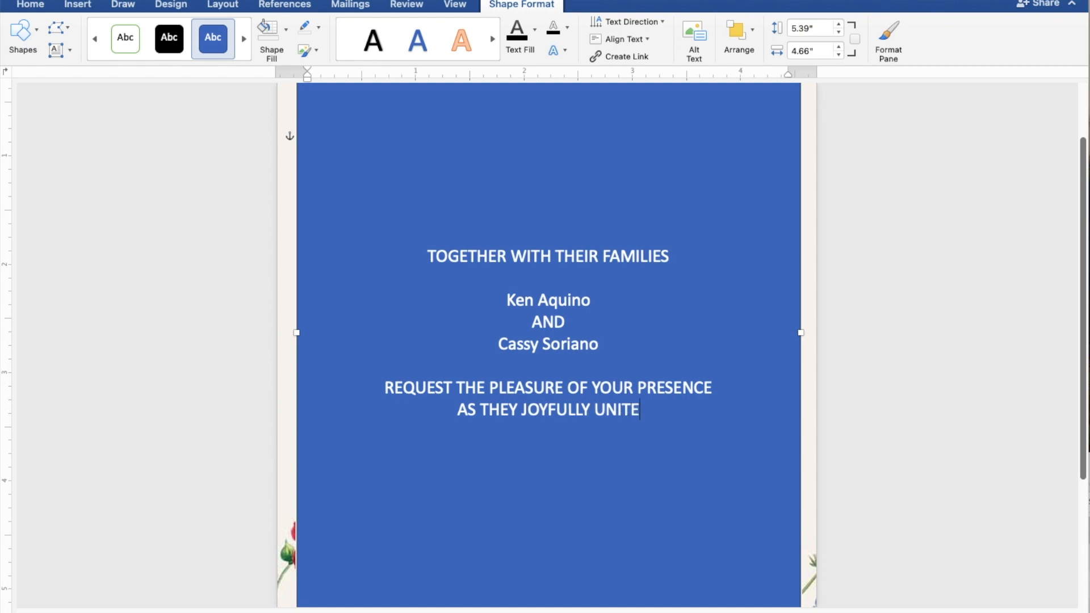
type(" I")
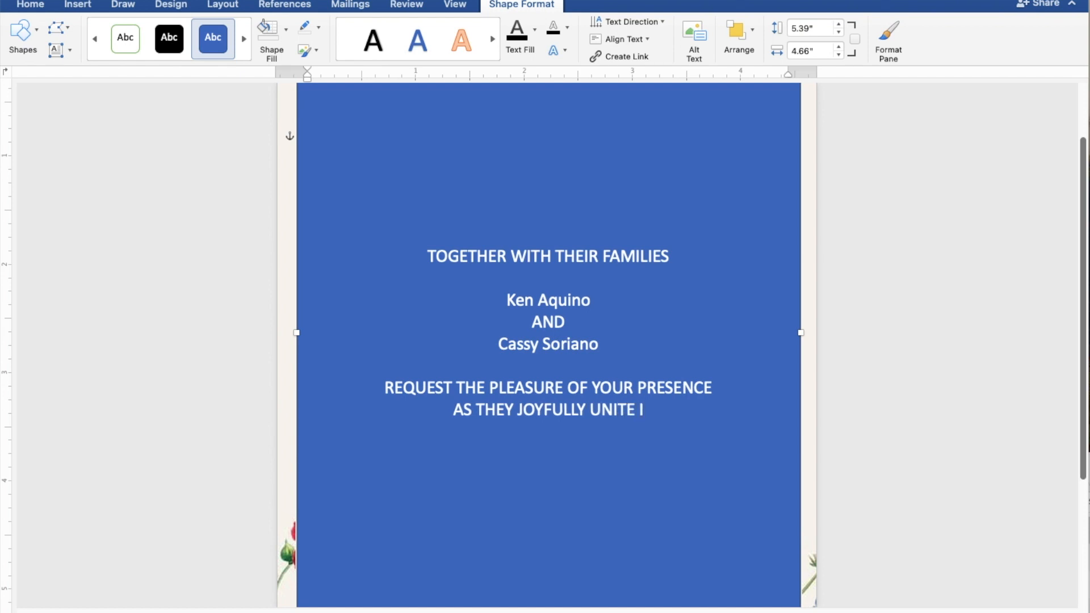
type("N")
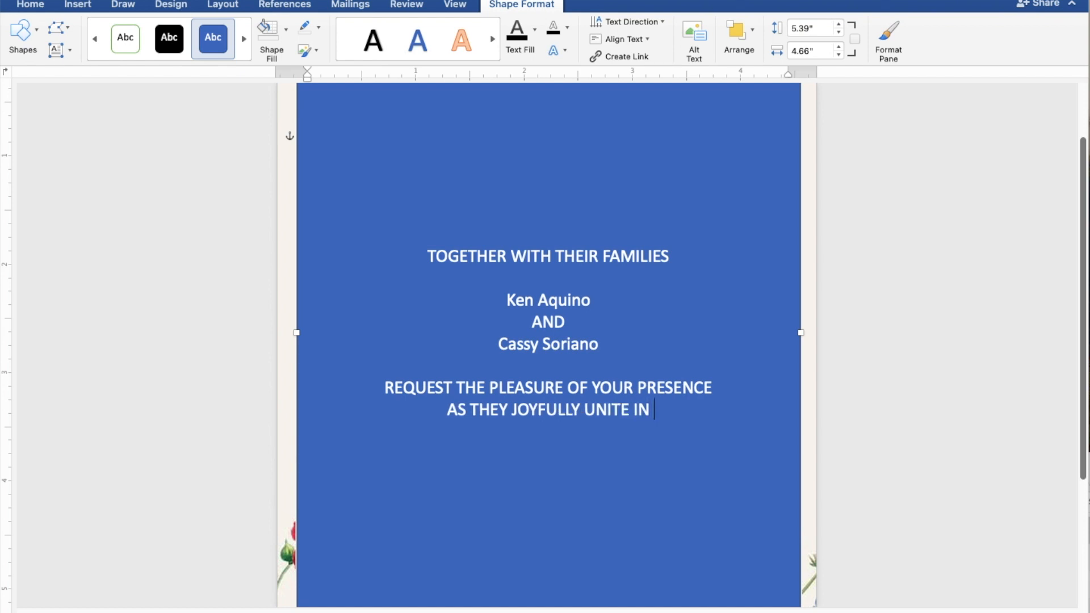
type(" MAR")
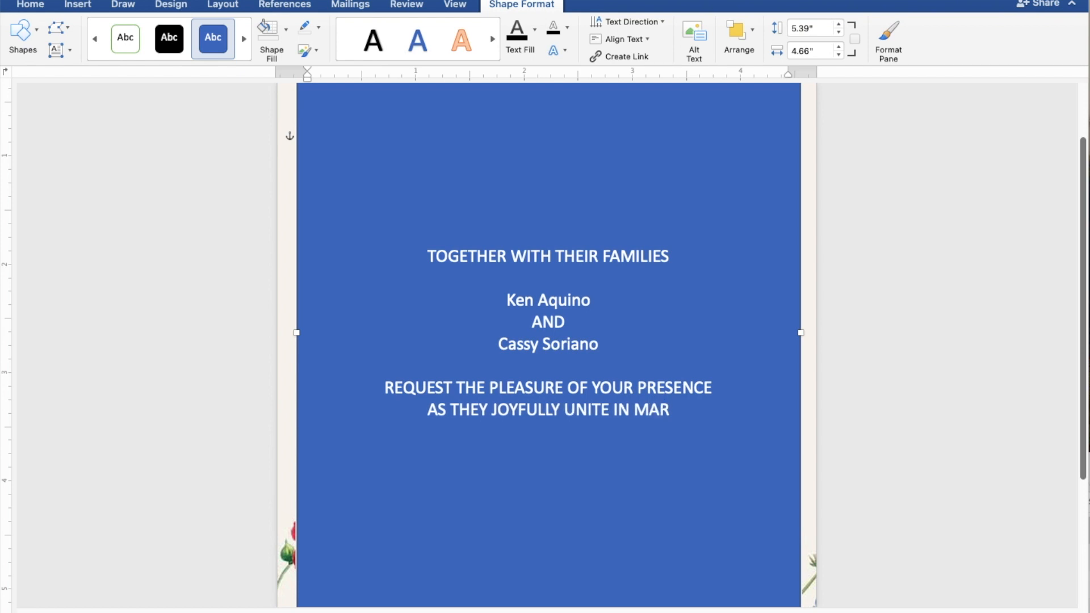
type("RI")
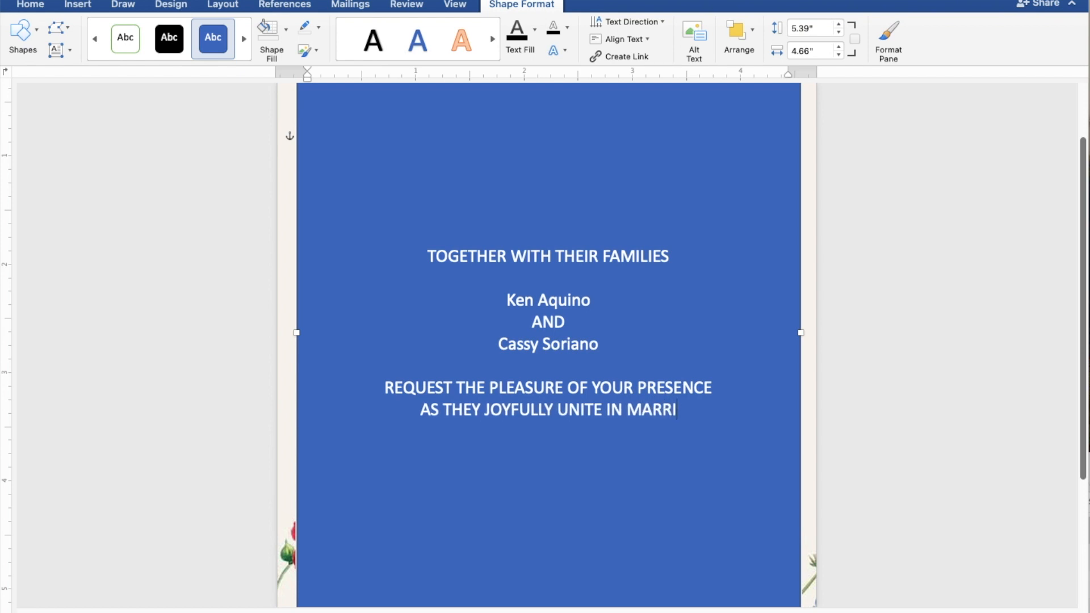
type("AG")
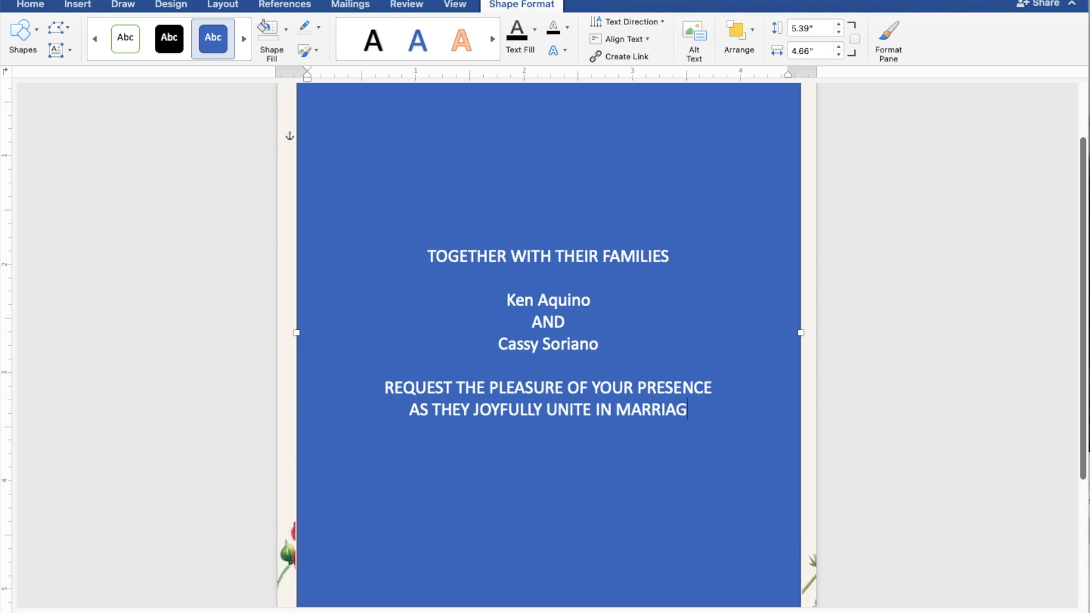
type("E")
key("Return")
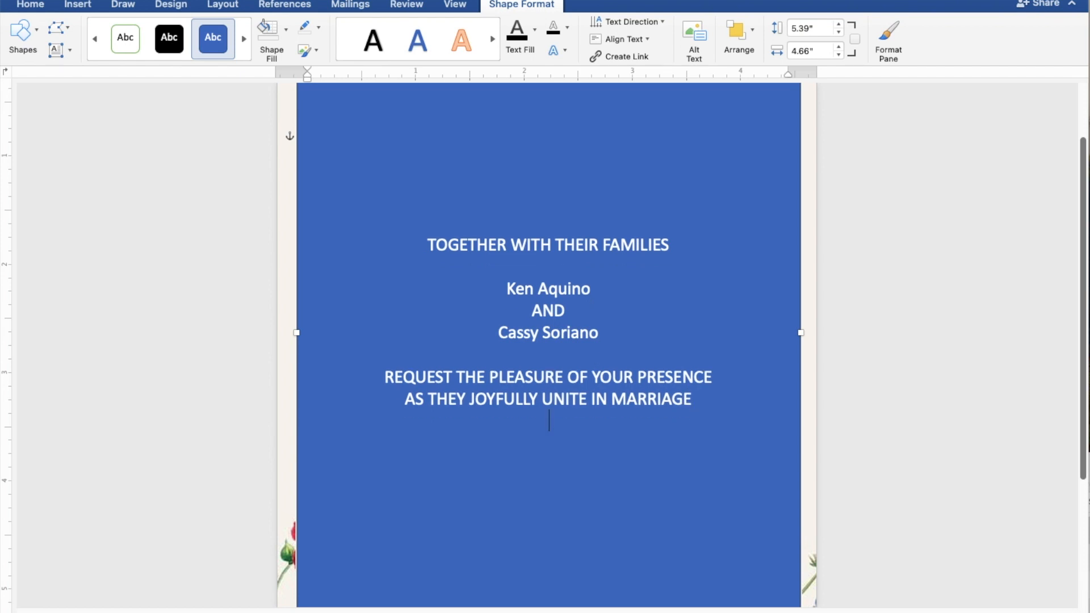
Step: After a blank line, type the date line SUNDAY | APRIL 28, 2024 | 10:00 A.M
key("Return")
type("S")
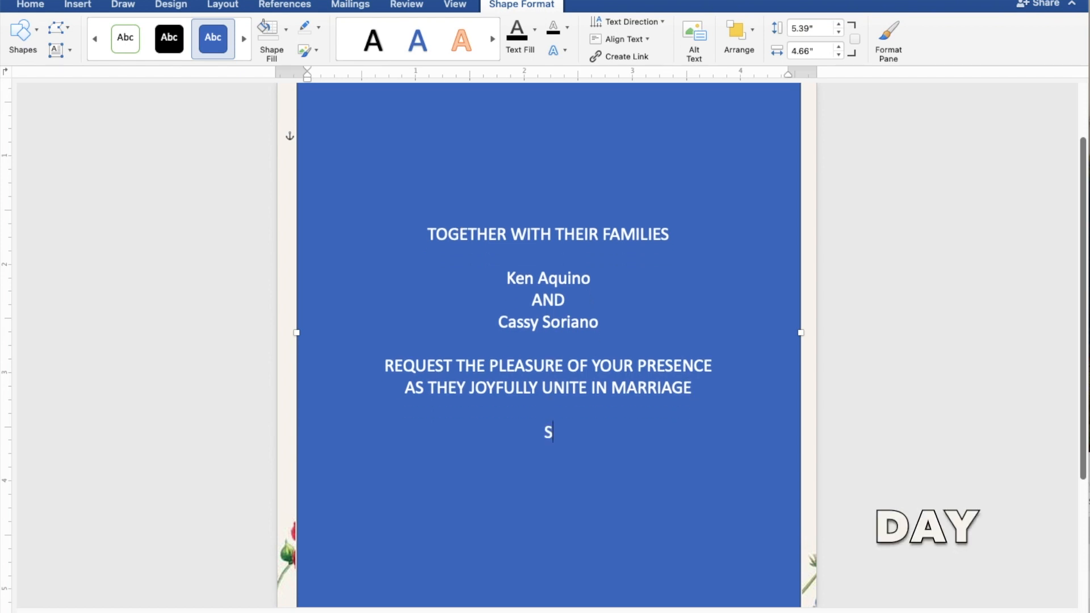
type("UNDAY")
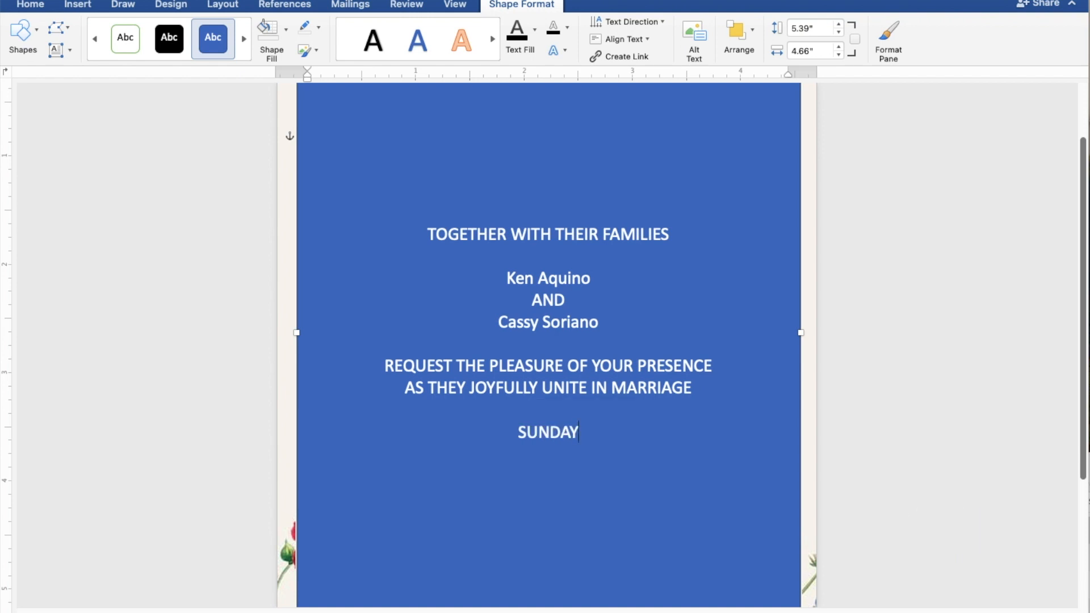
type("|")
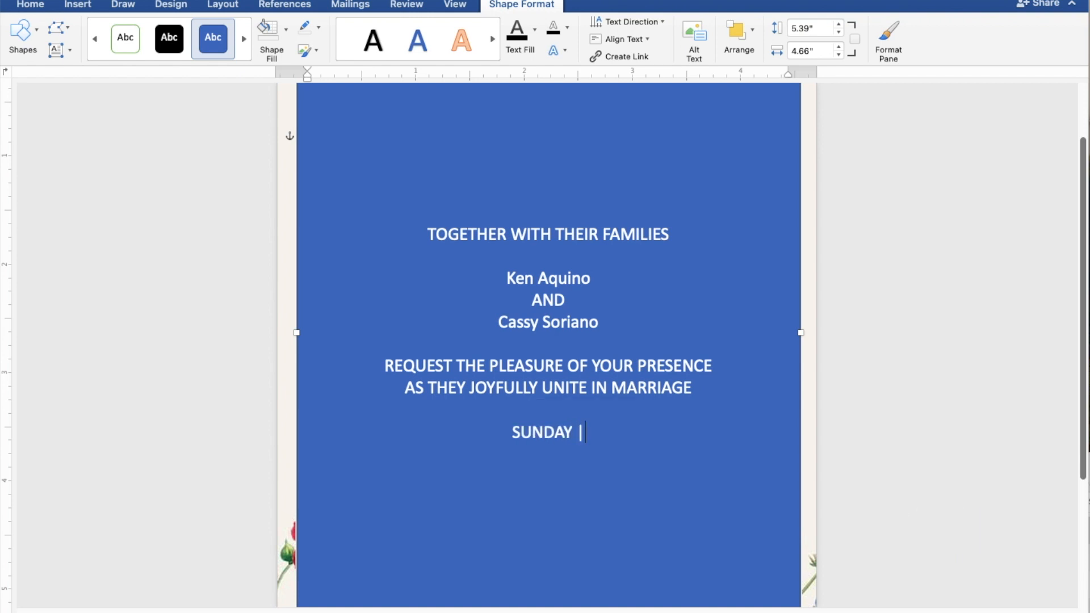
type(" A")
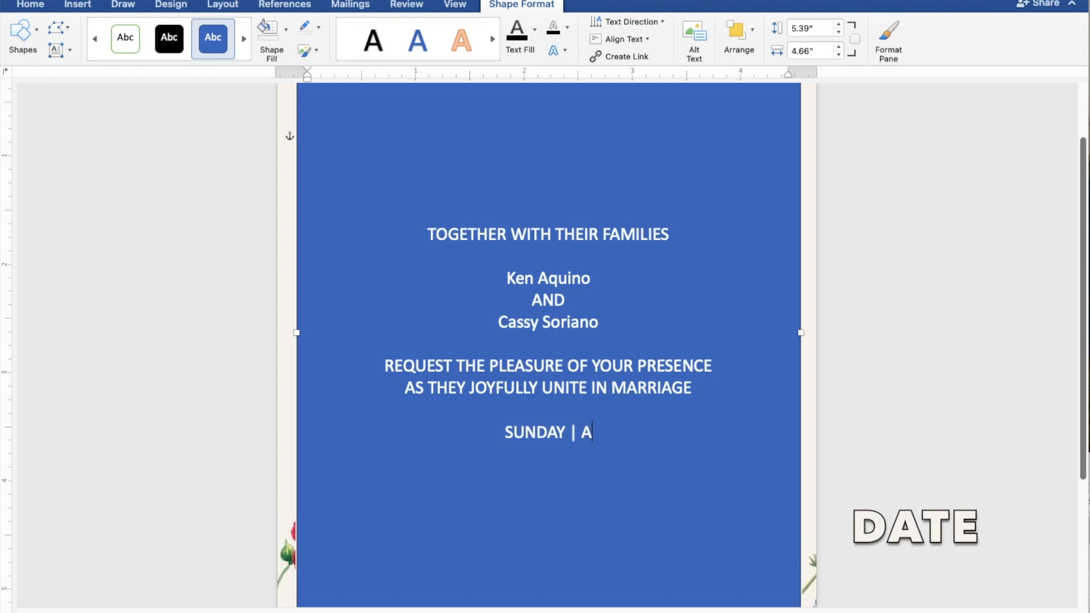
type("PRI")
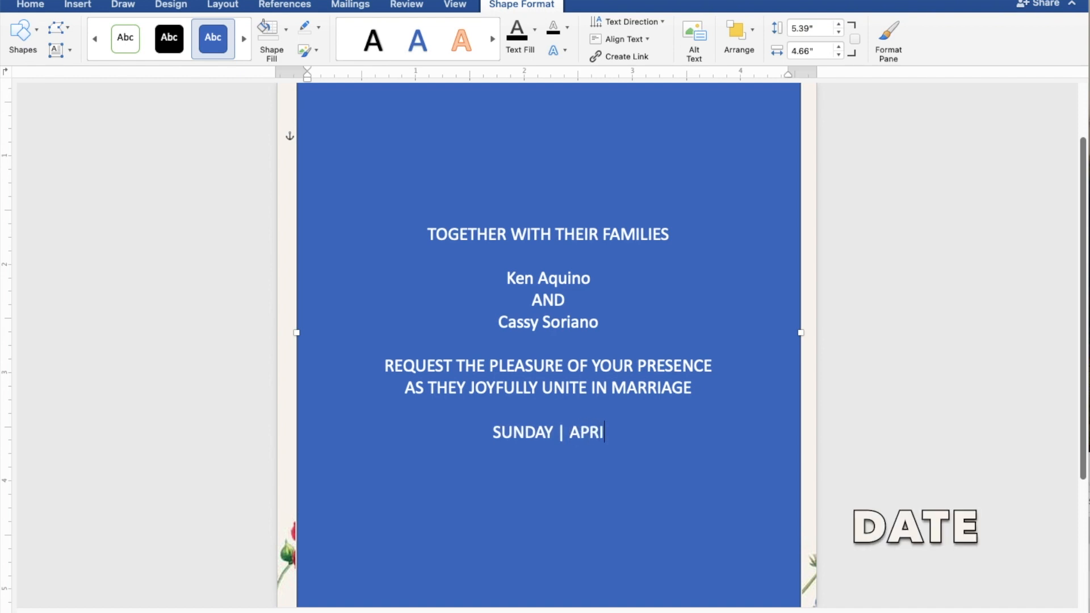
type("L 28, ")
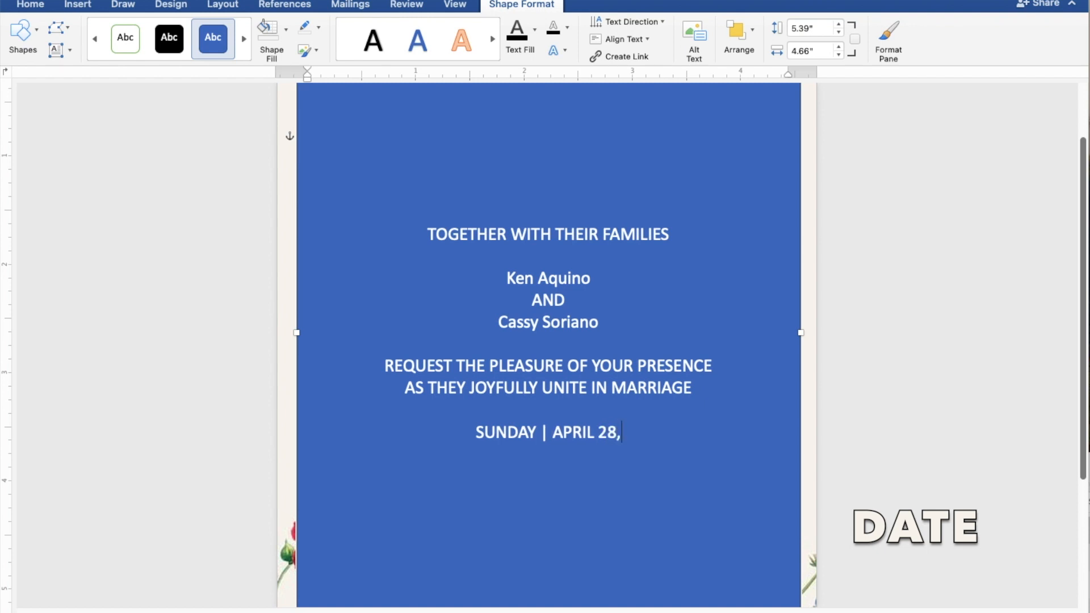
type("2024")
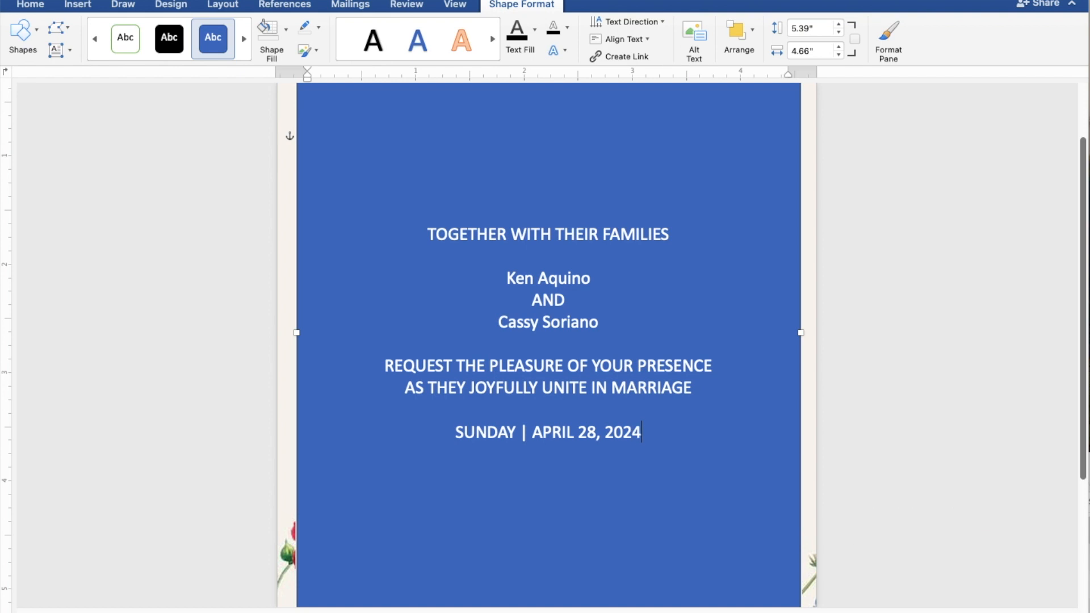
type(" |")
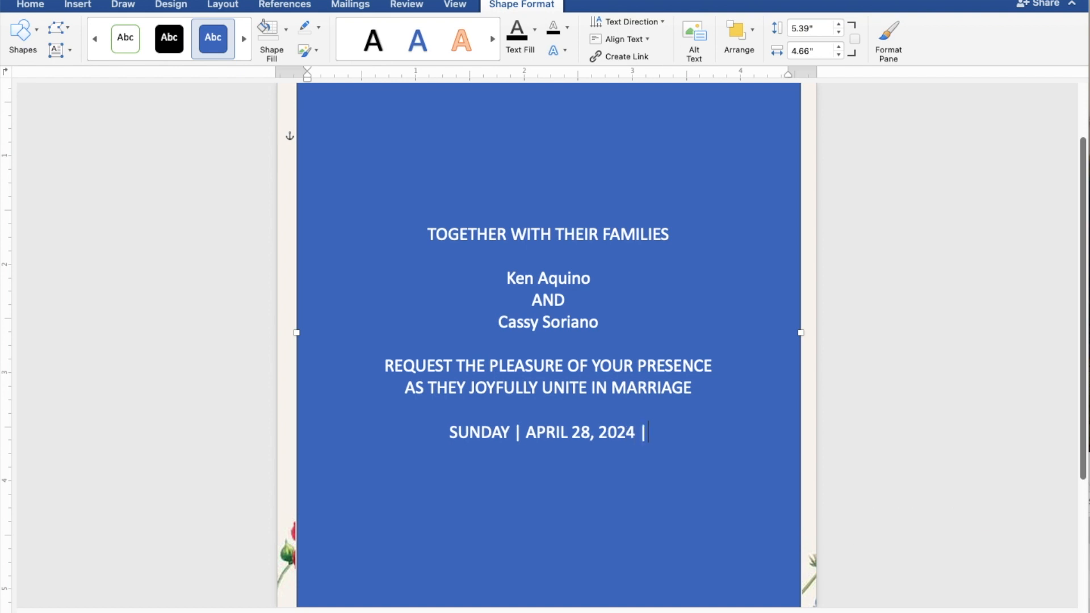
type(" 1")
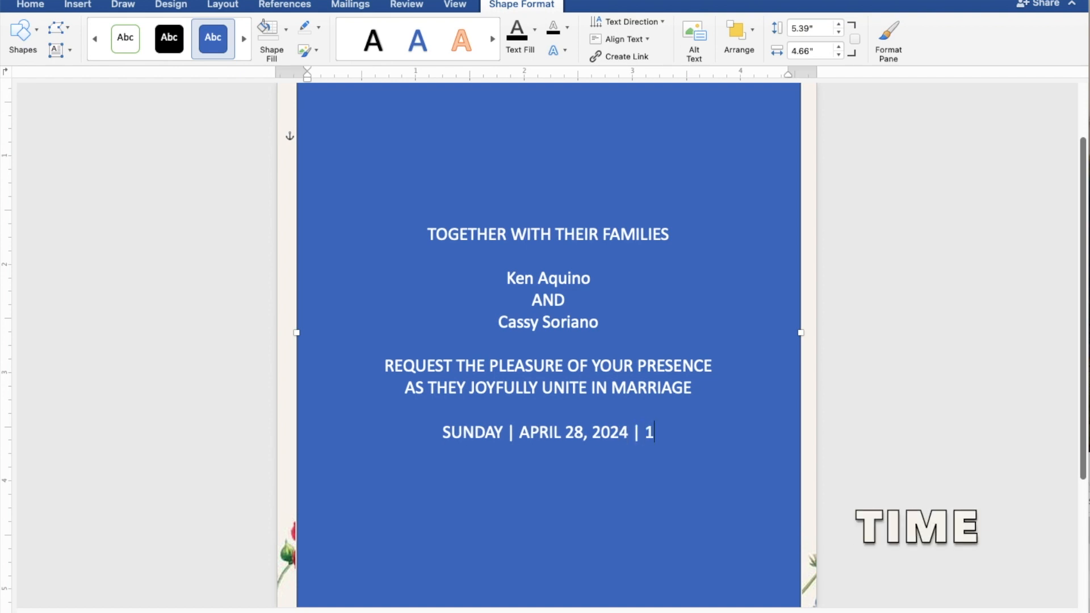
type("0:0")
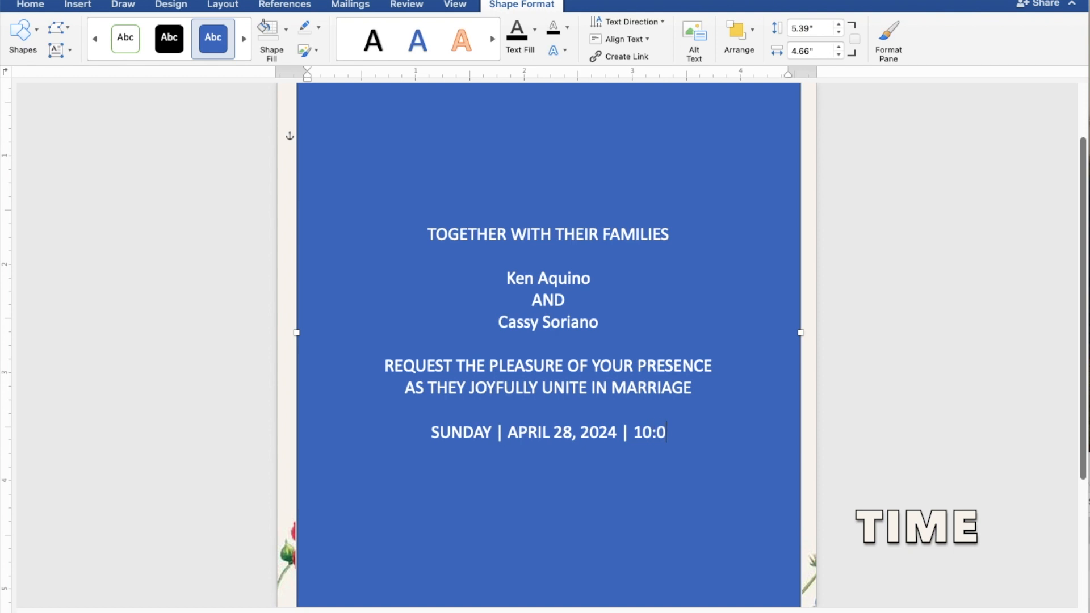
type("0")
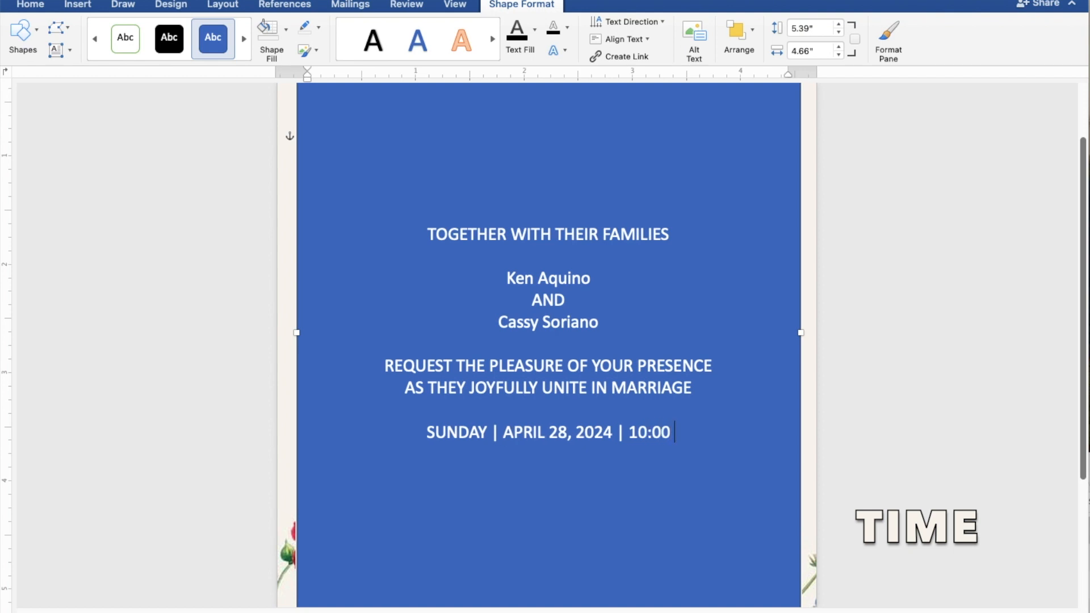
type(" A")
type(".M.")
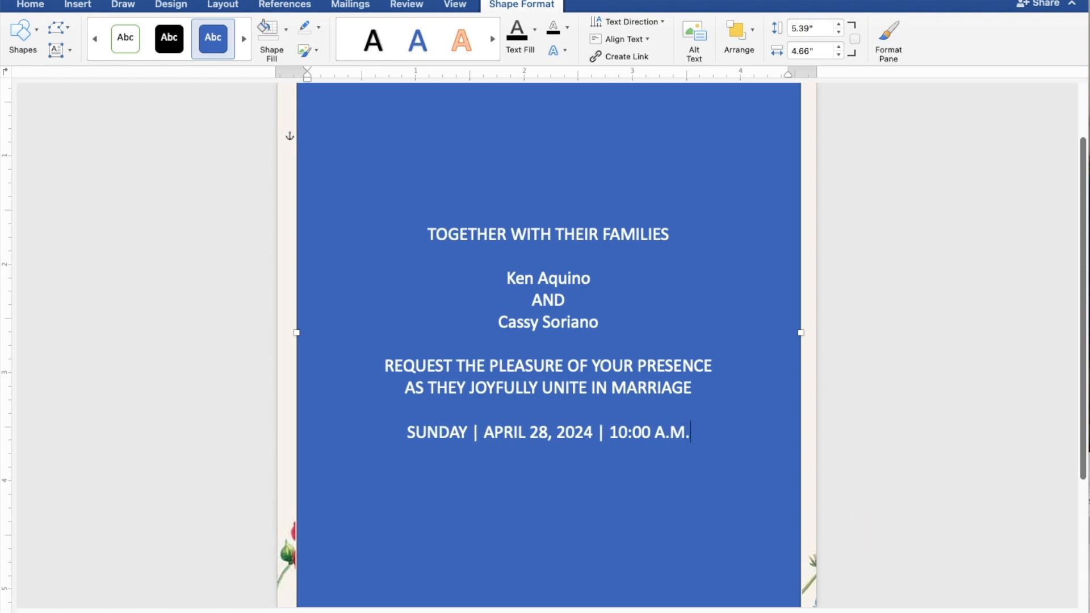
key("Return")
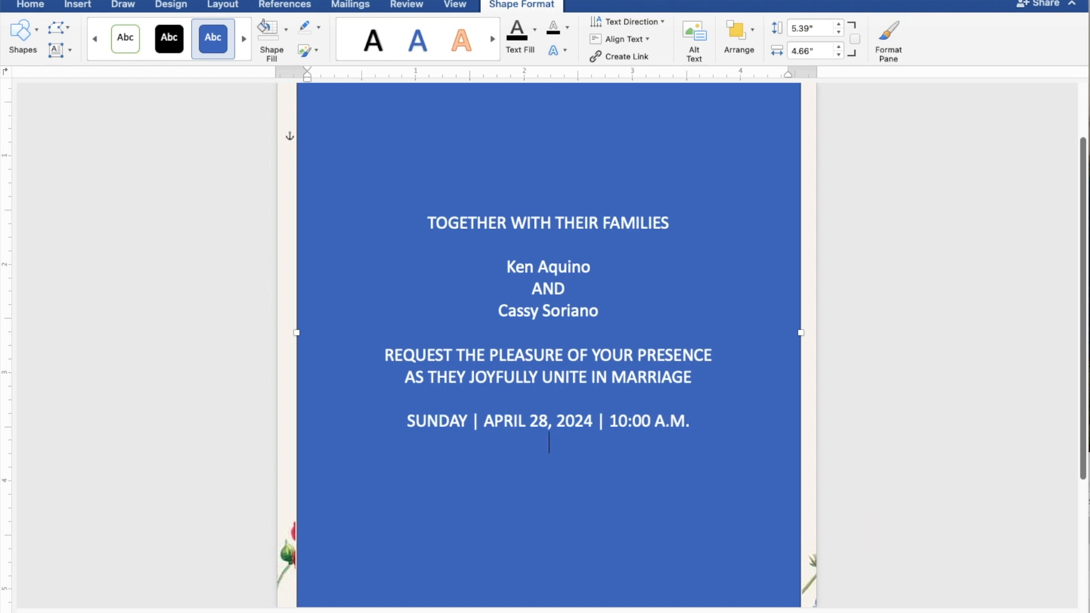
Step: Add ST. THOMAS AQUINAS PARISH CHURCH, MANGALDAN, PANGASINAN, a blank line, then Reception to follow
type("ST")
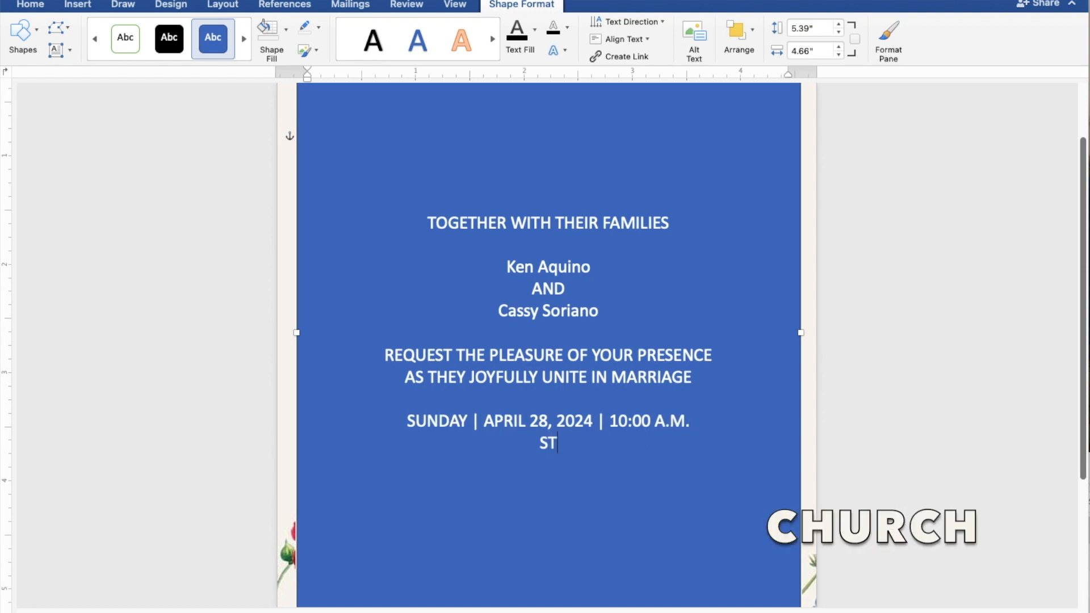
type(". THOMAS")
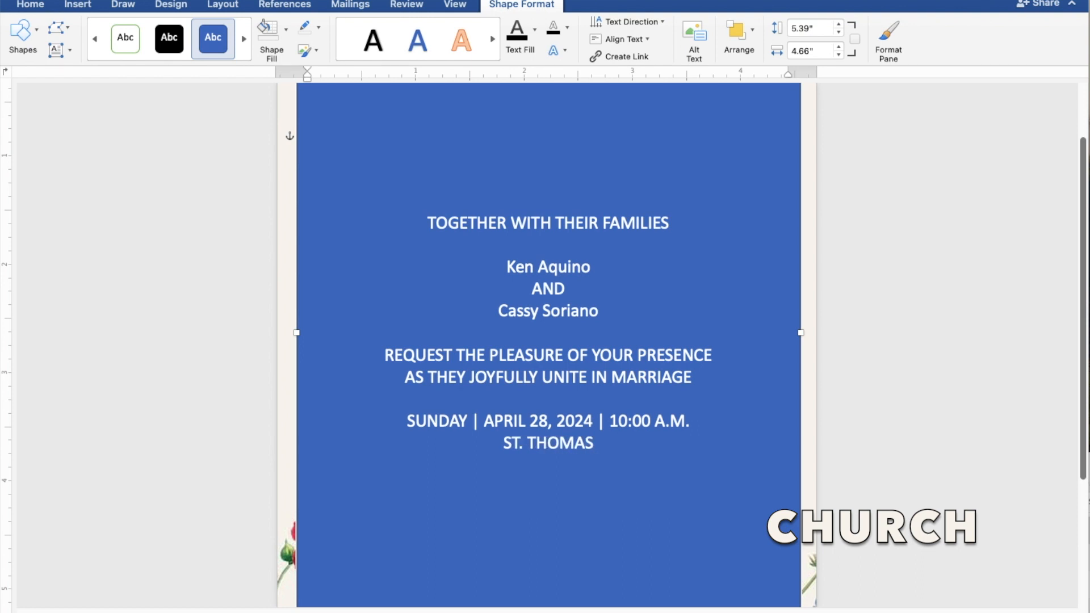
type(" AQ")
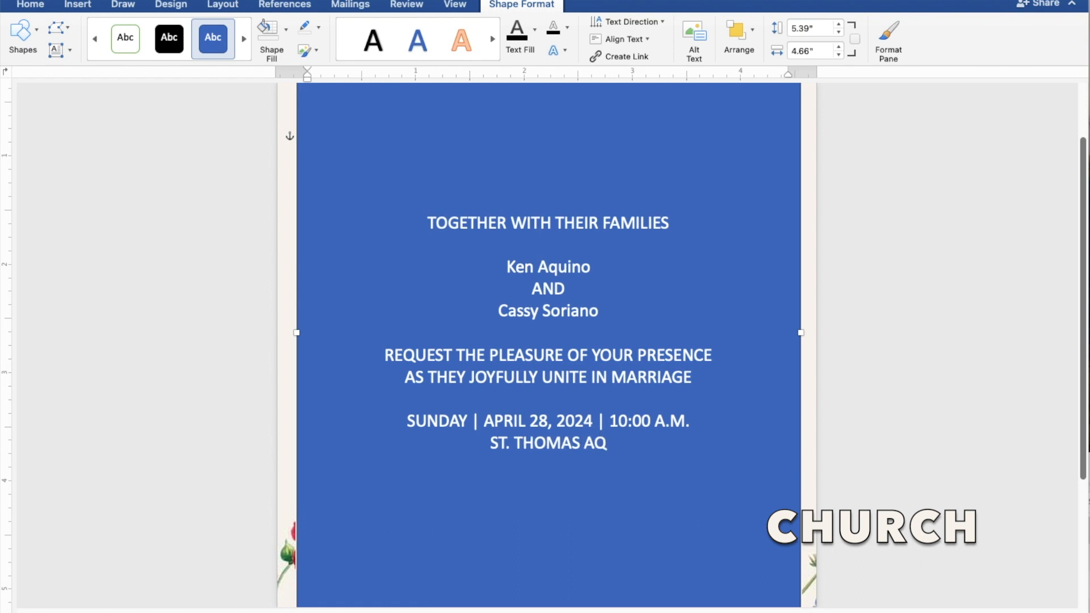
type("UINAS")
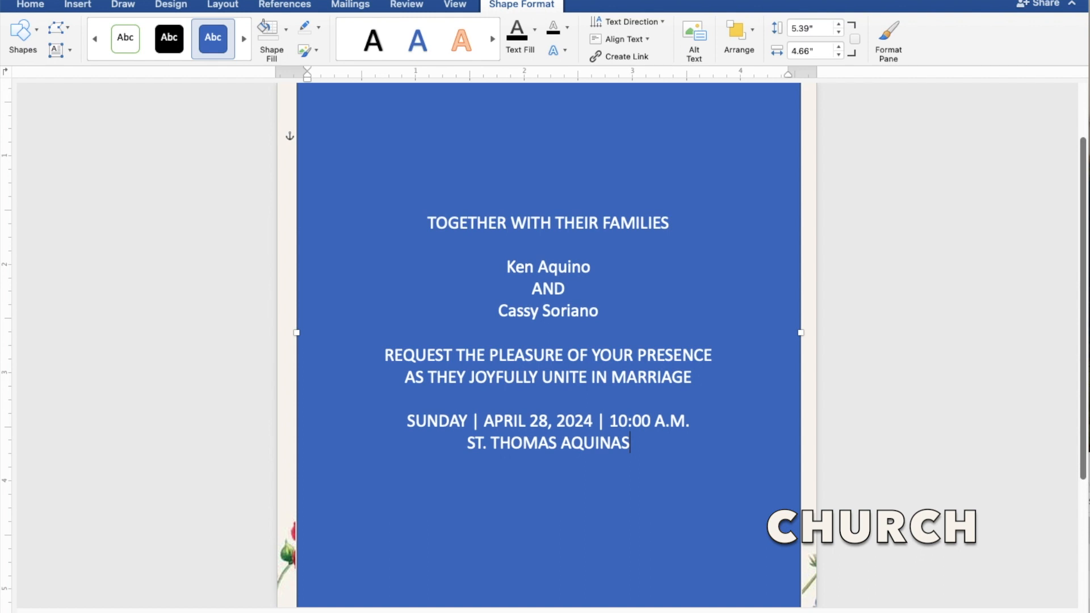
type(" PA")
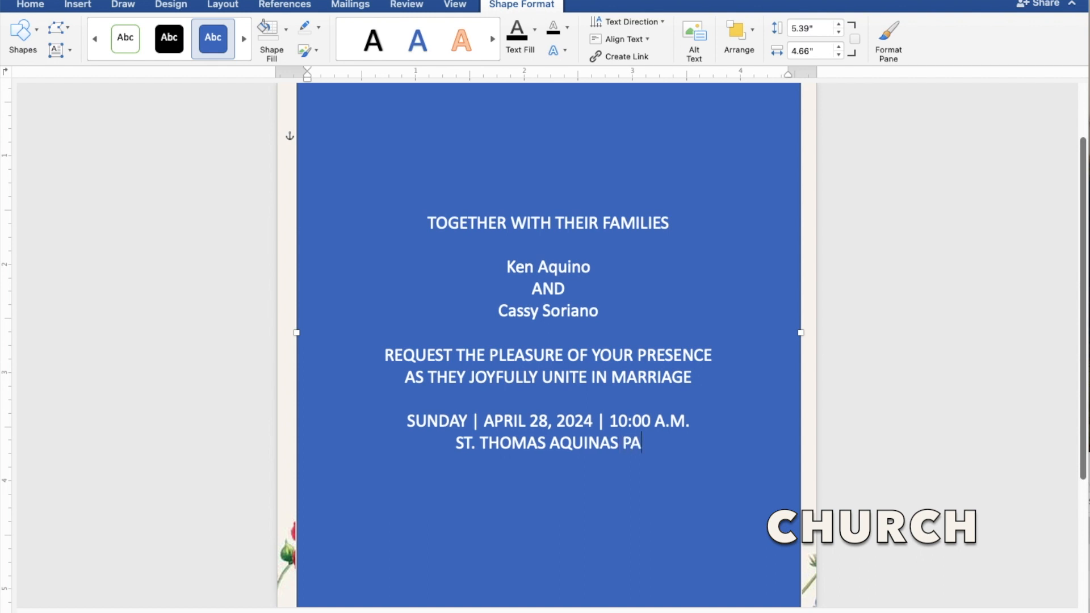
type("RIS")
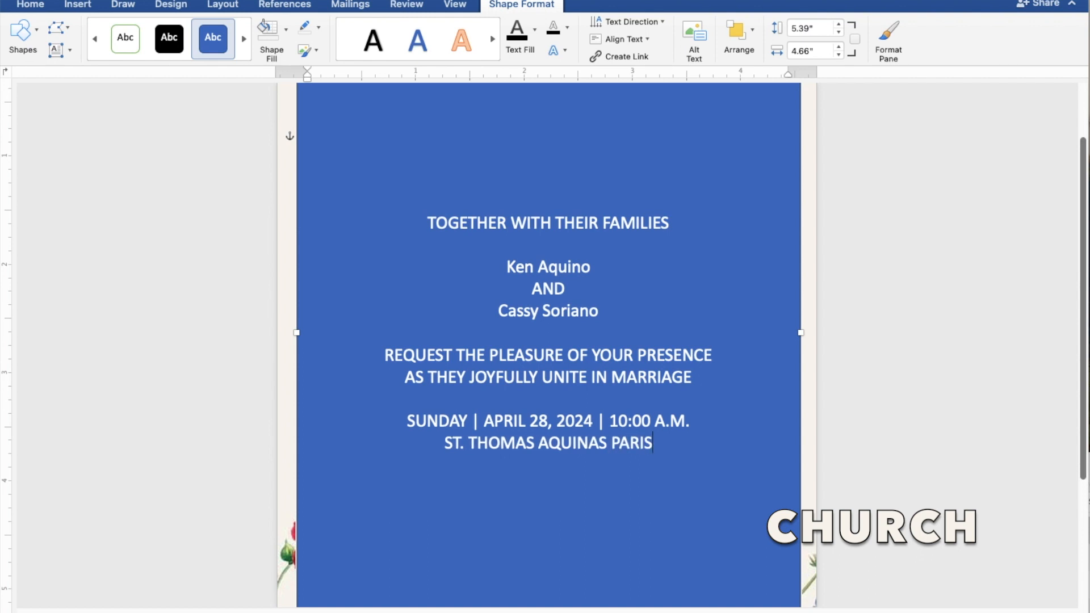
type("H C")
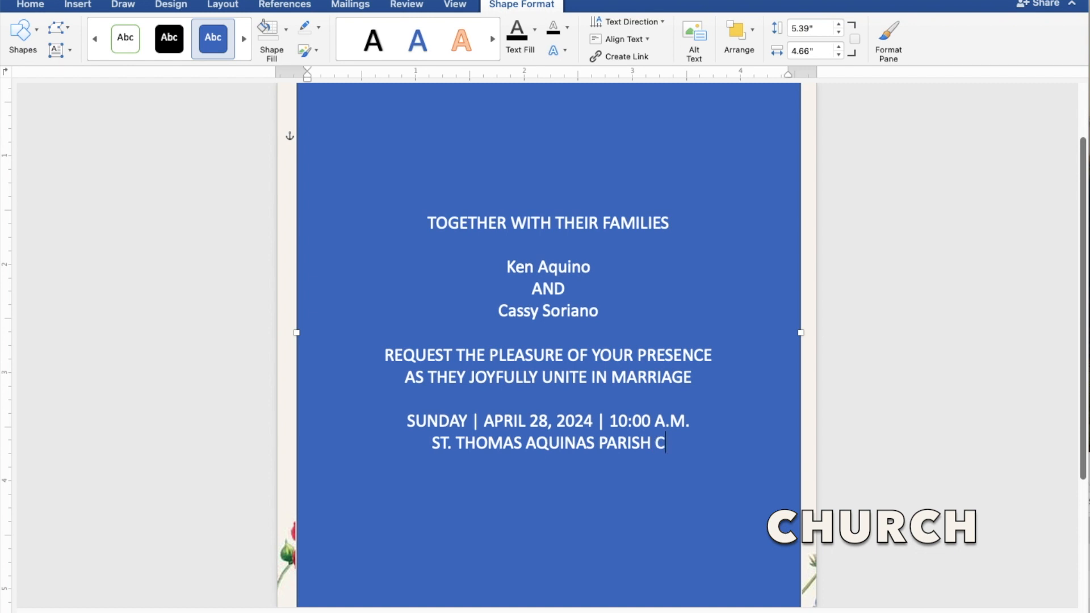
type("HURCH")
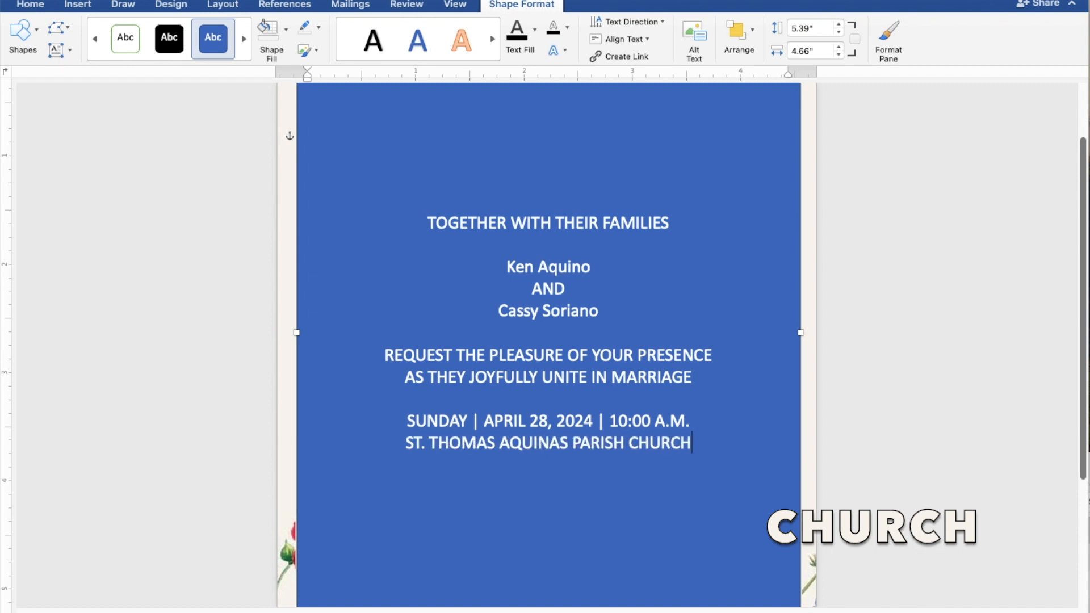
key("Return")
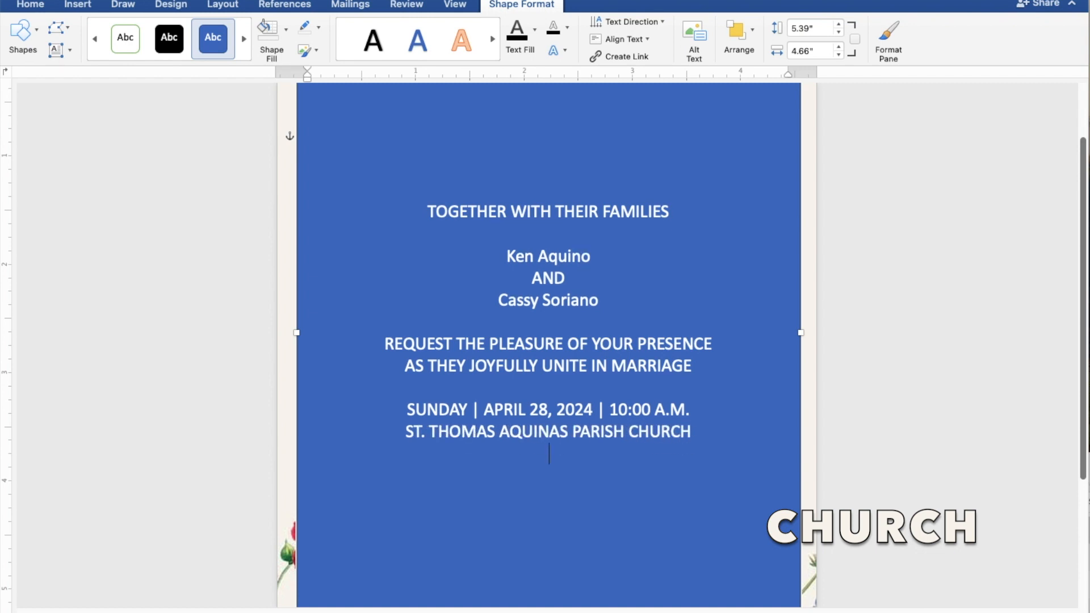
type("MANGA")
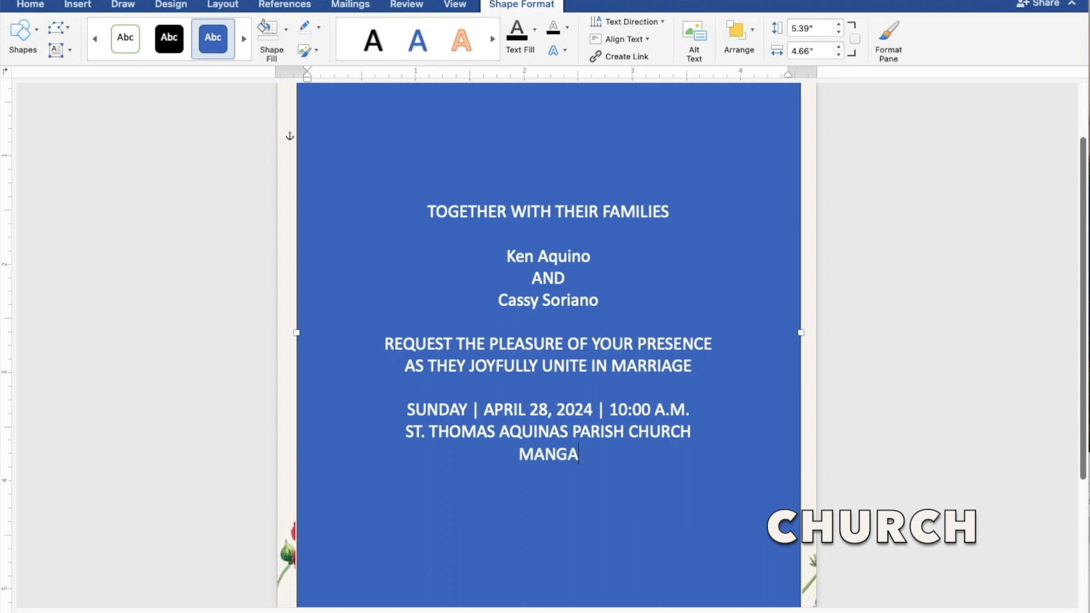
type("LDA")
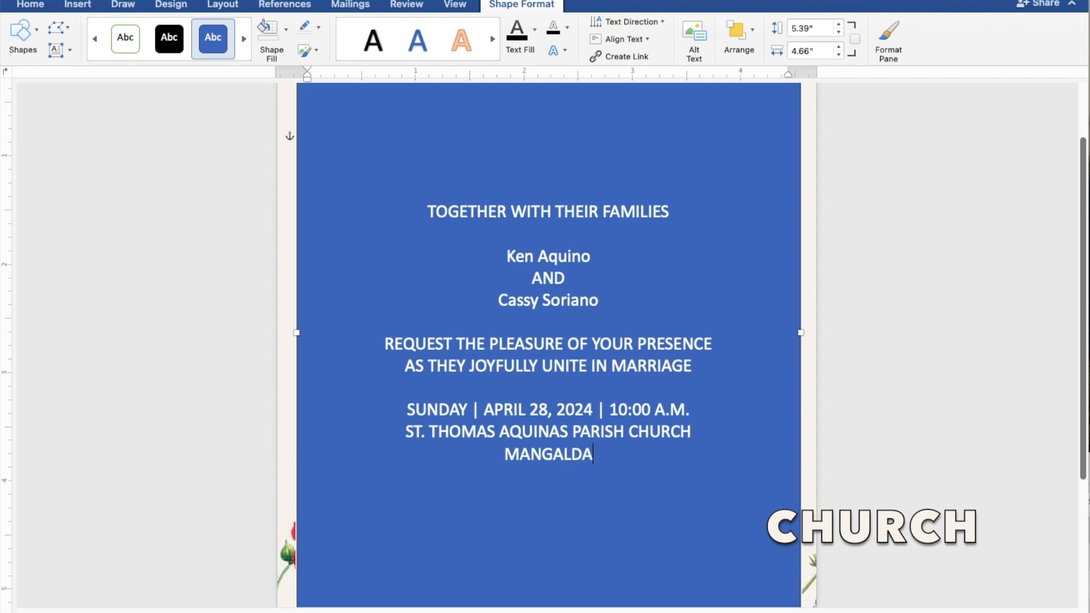
type("N,")
type(" P")
type("ANG")
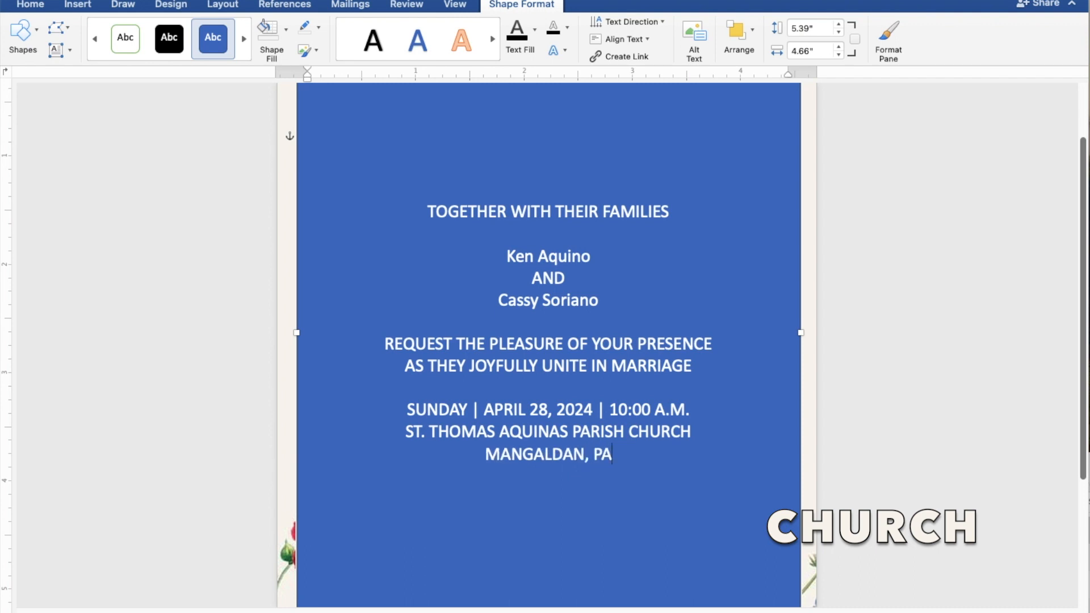
type("ASI")
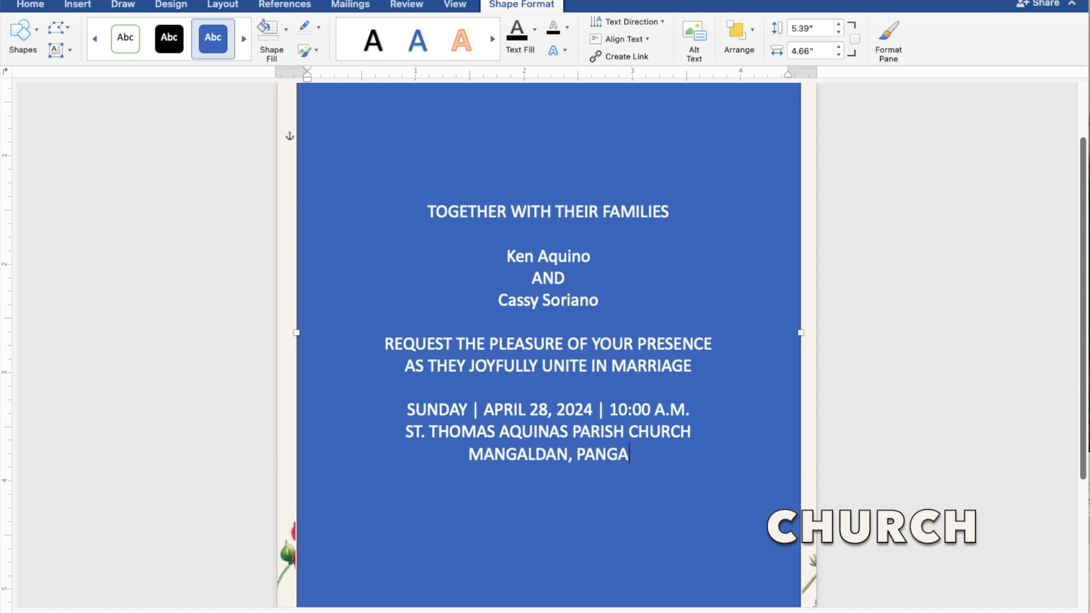
type("NAN")
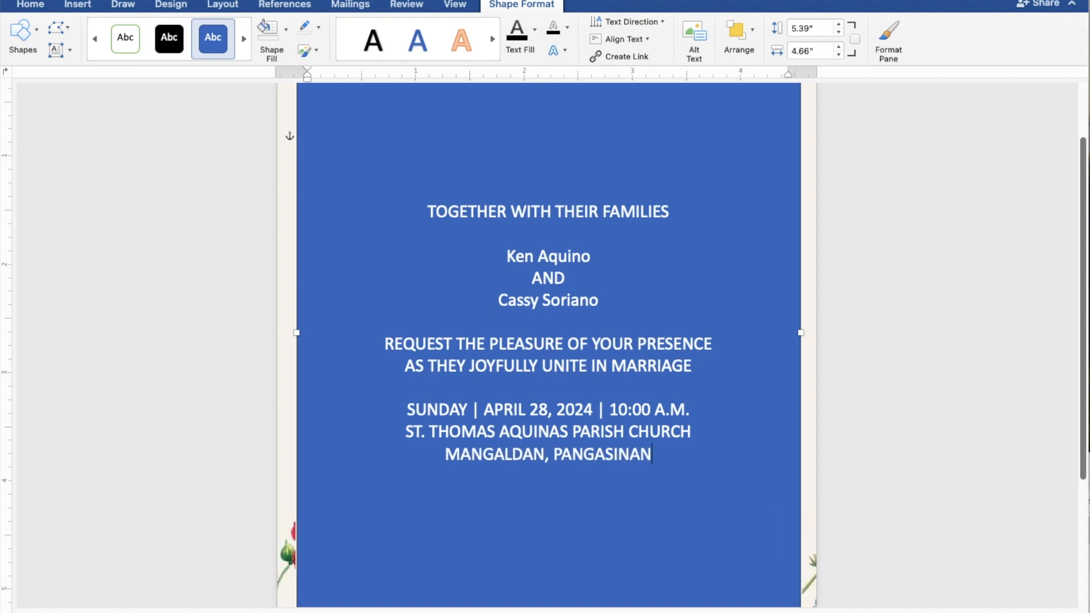
key("Return")
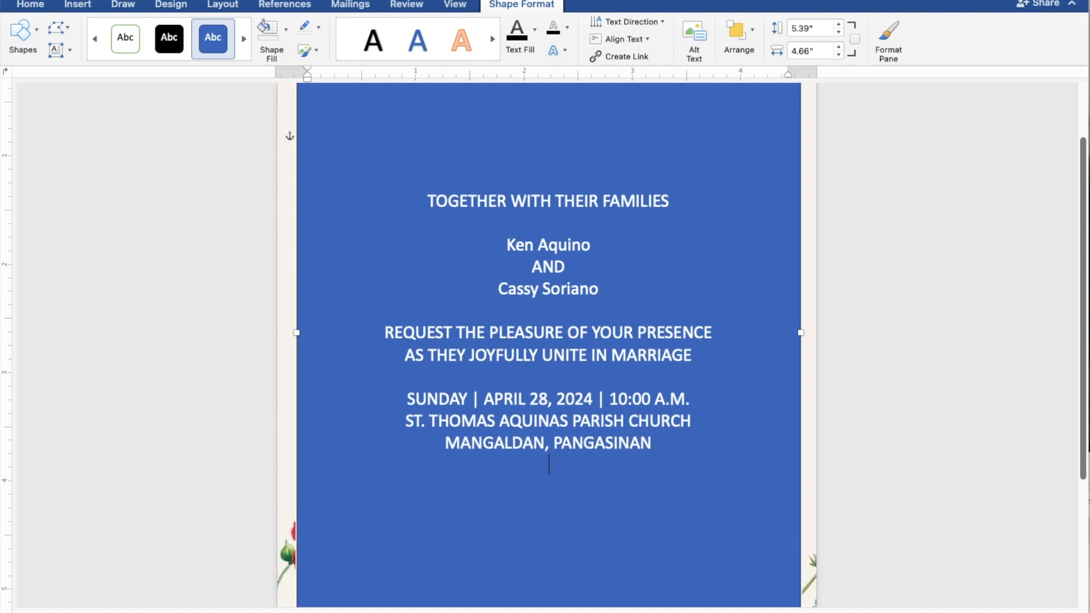
key("Return")
type("Rec")
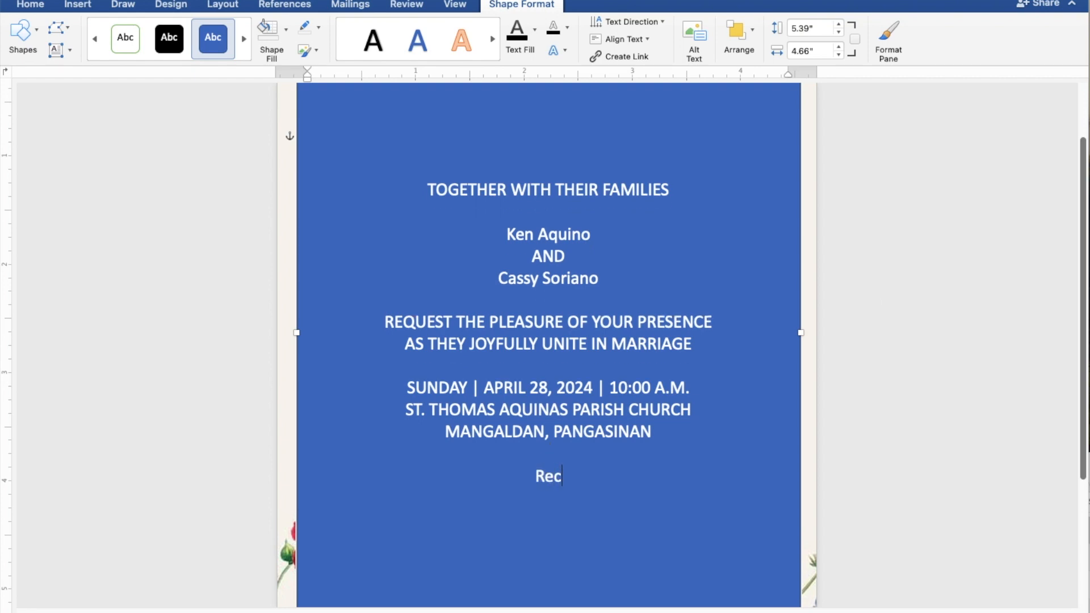
type("eption to f")
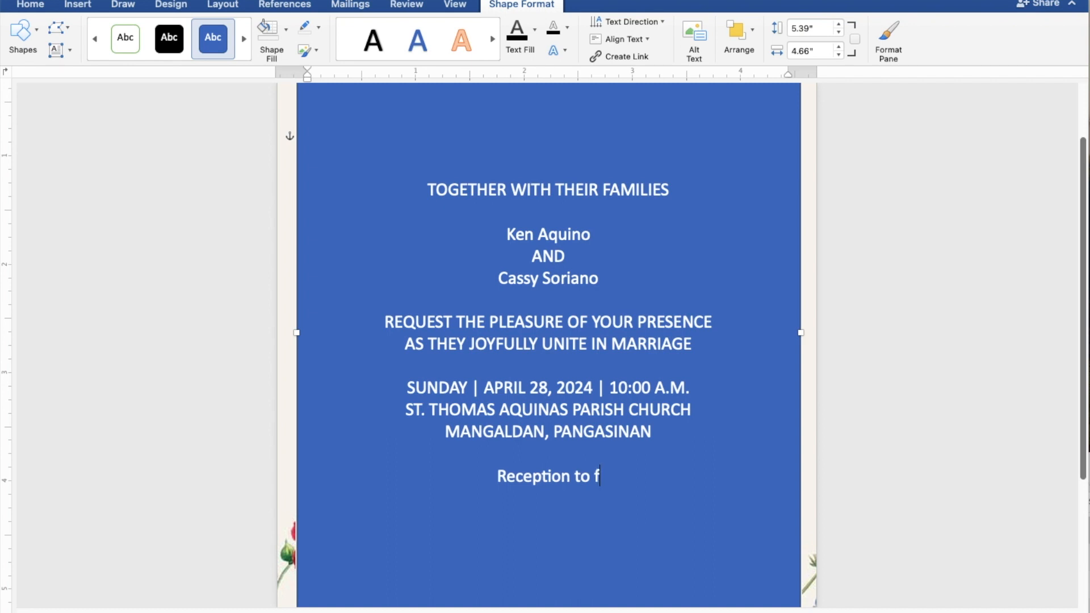
type("oll")
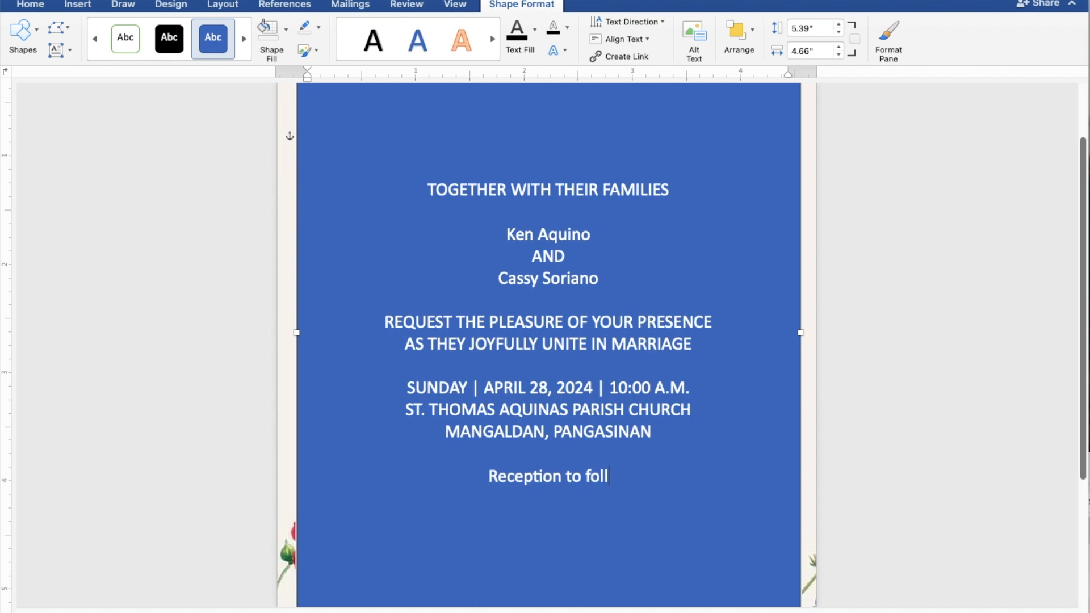
type("ow")
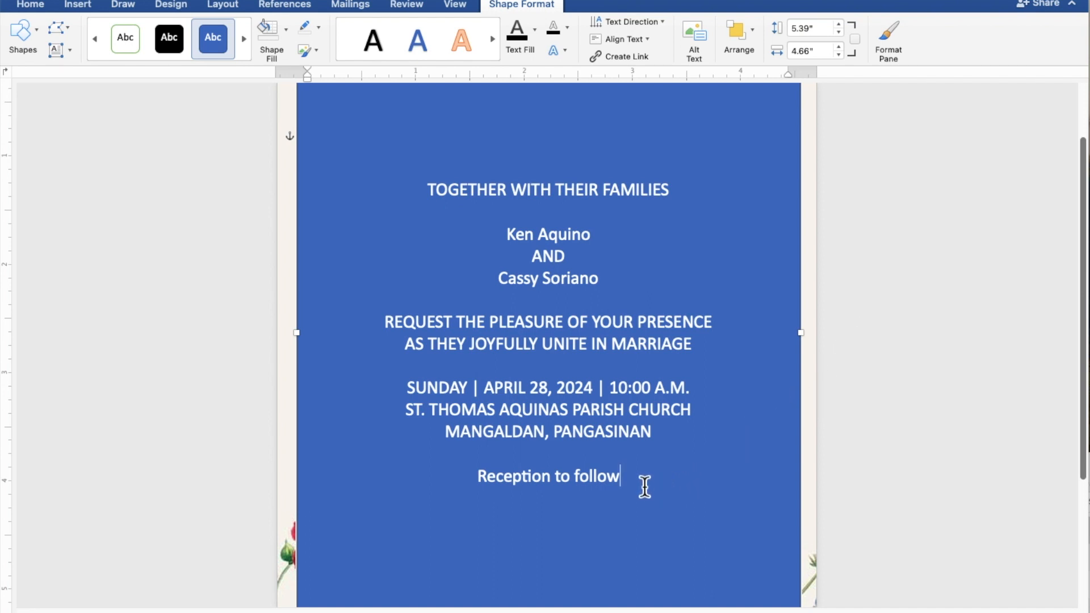
Step: Give the text box No Fill and No Outline, and make the invitation text black
left_click_drag(628, 485, 422, 201)
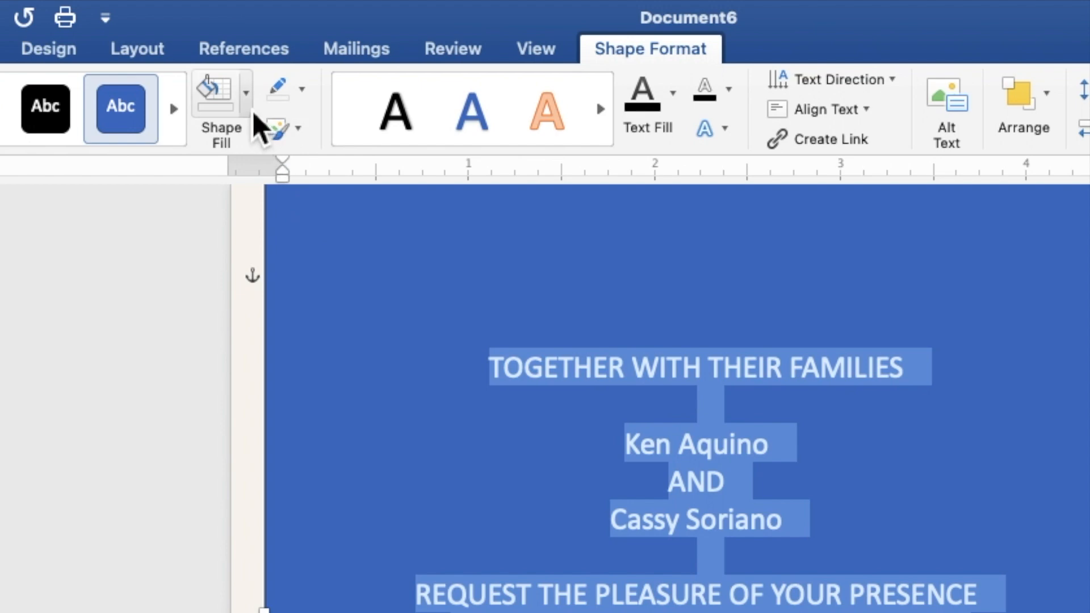
left_click(251, 111)
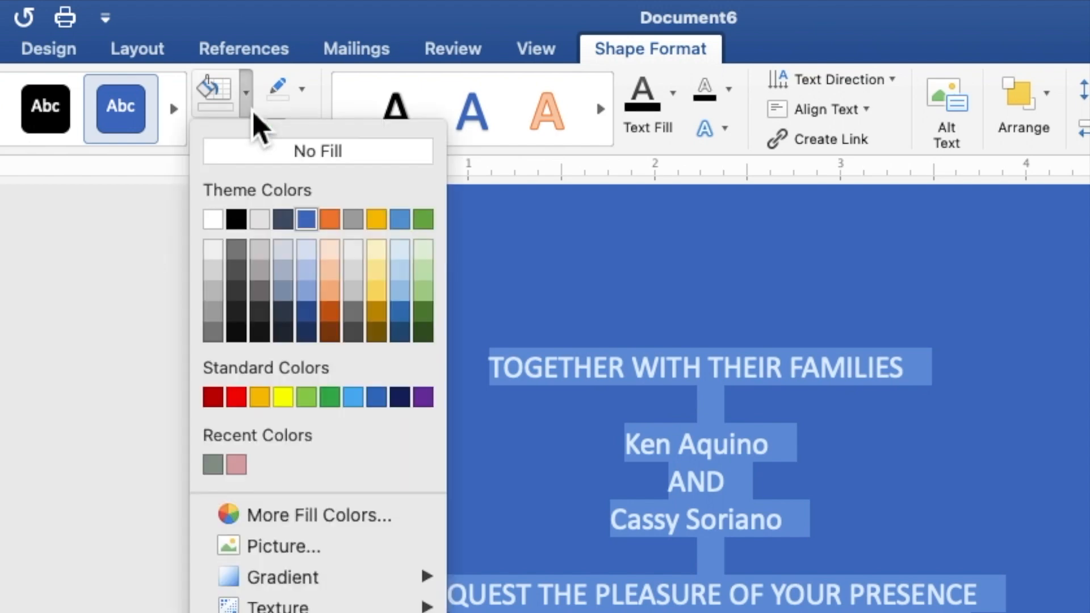
left_click(240, 159)
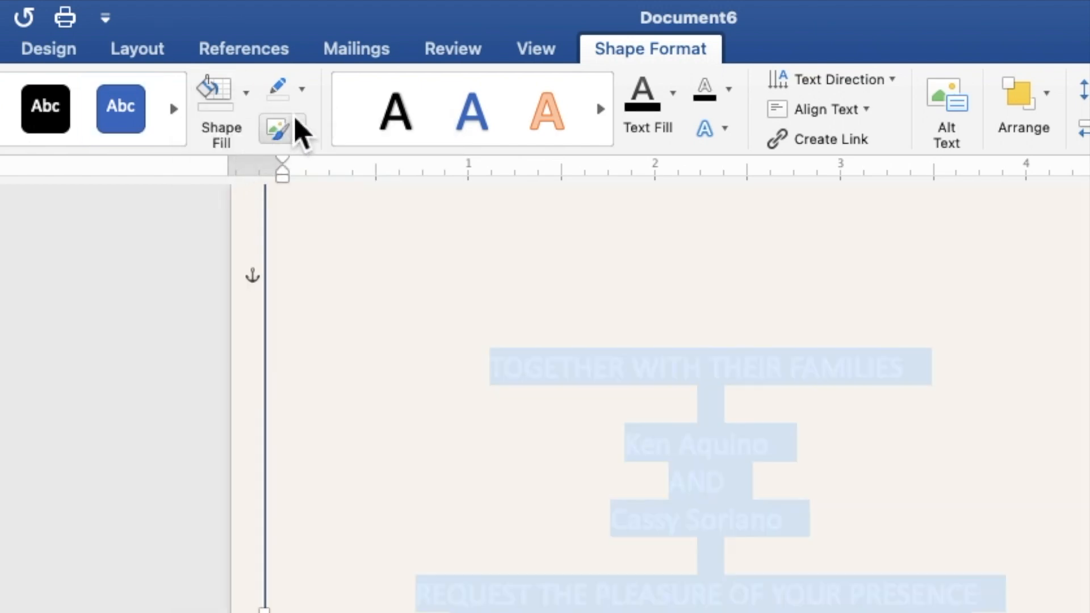
left_click(309, 97)
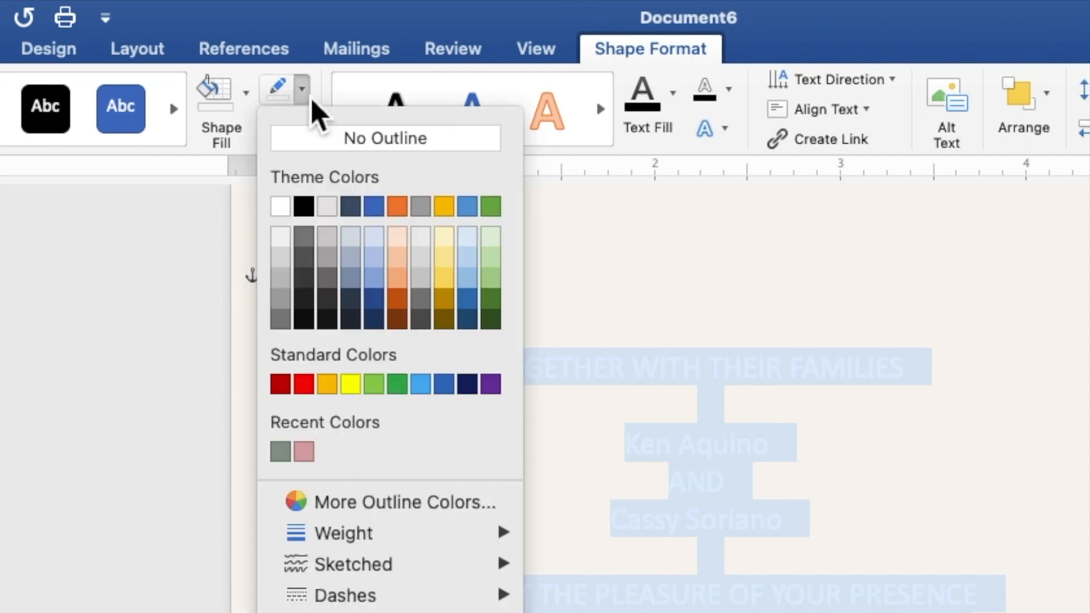
left_click(322, 142)
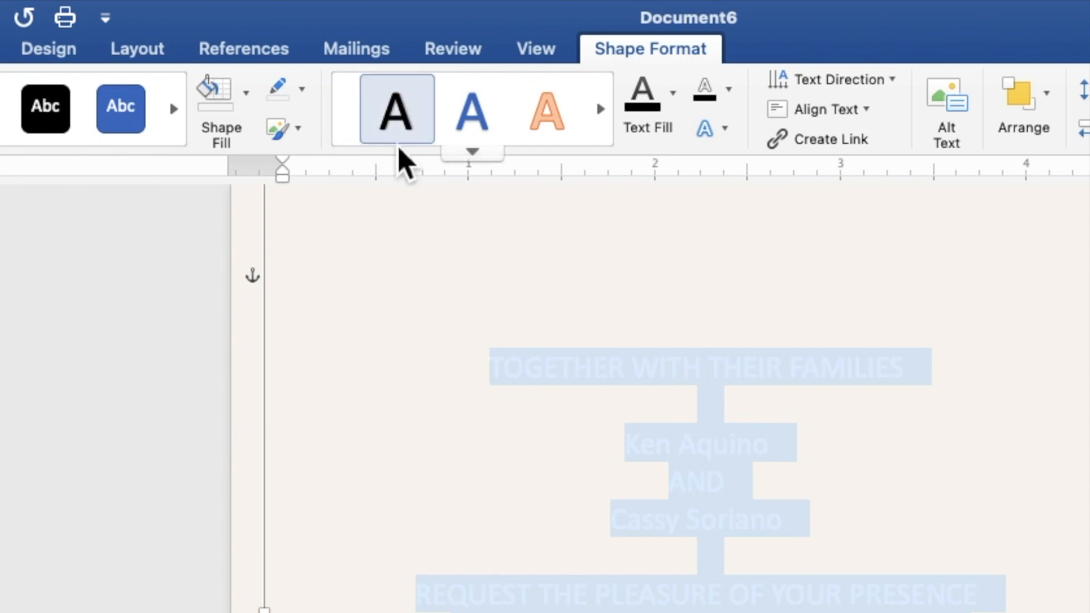
left_click(673, 95)
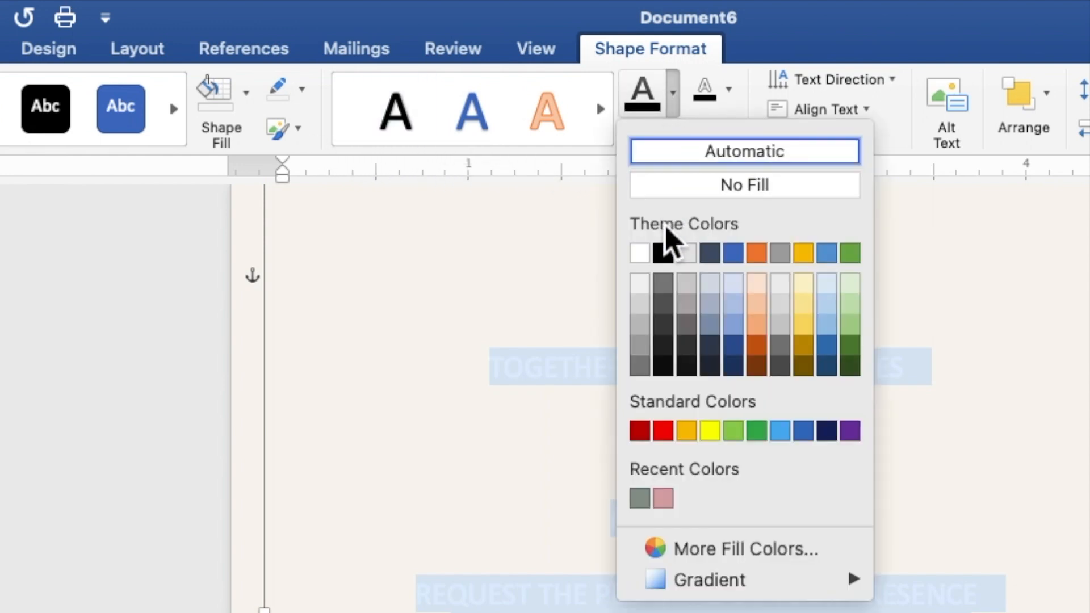
left_click(666, 259)
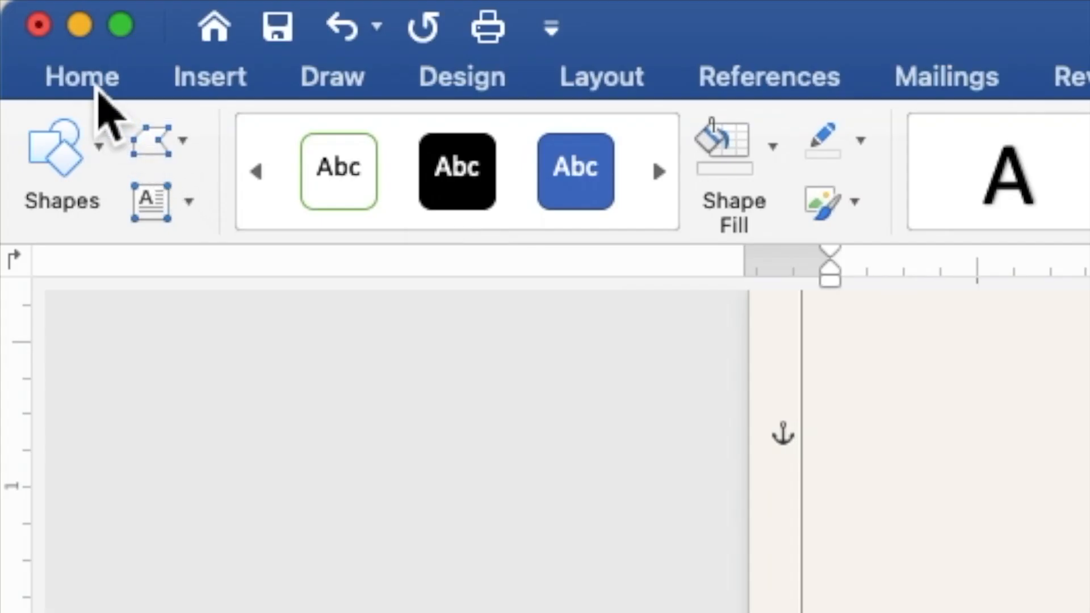
Step: Set all the invitation text, TOGETHER WITH THEIR FAMILIES through Reception to follow, to 10 pt Times New Roman
left_click(91, 82)
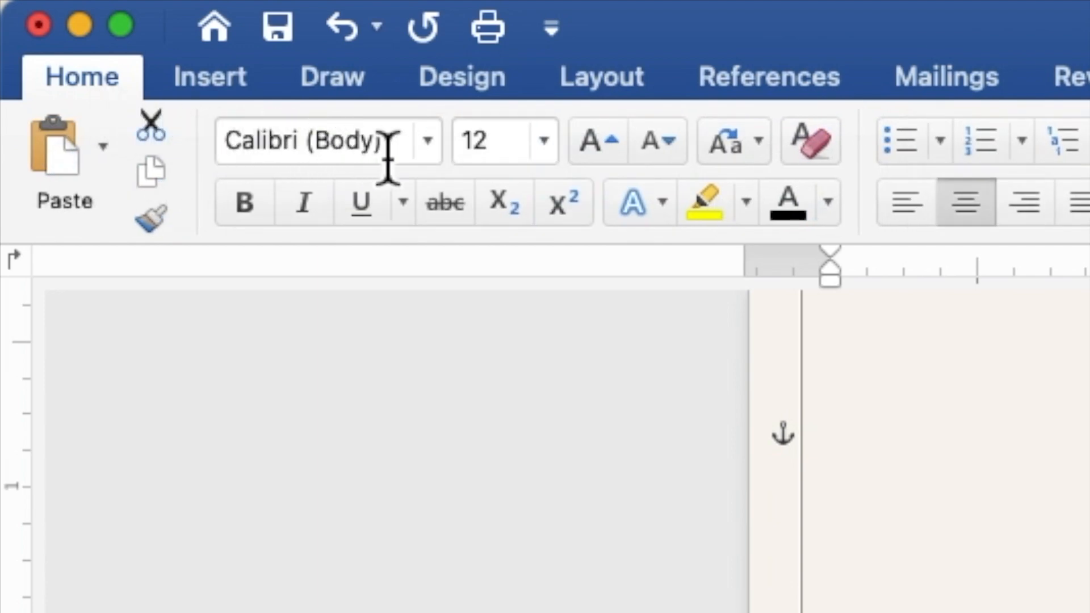
left_click(430, 142)
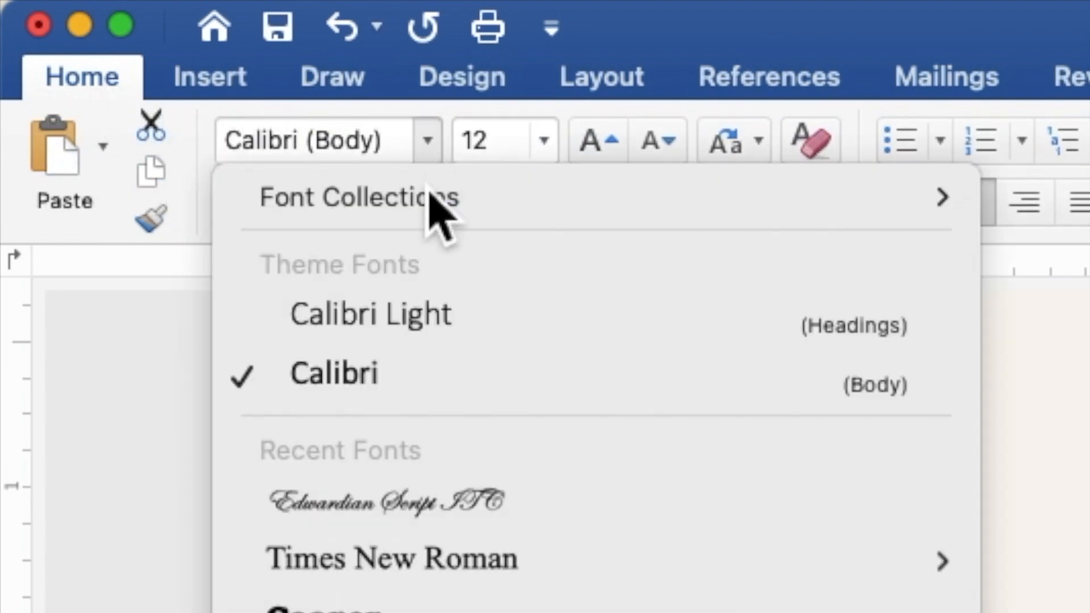
left_click(435, 559)
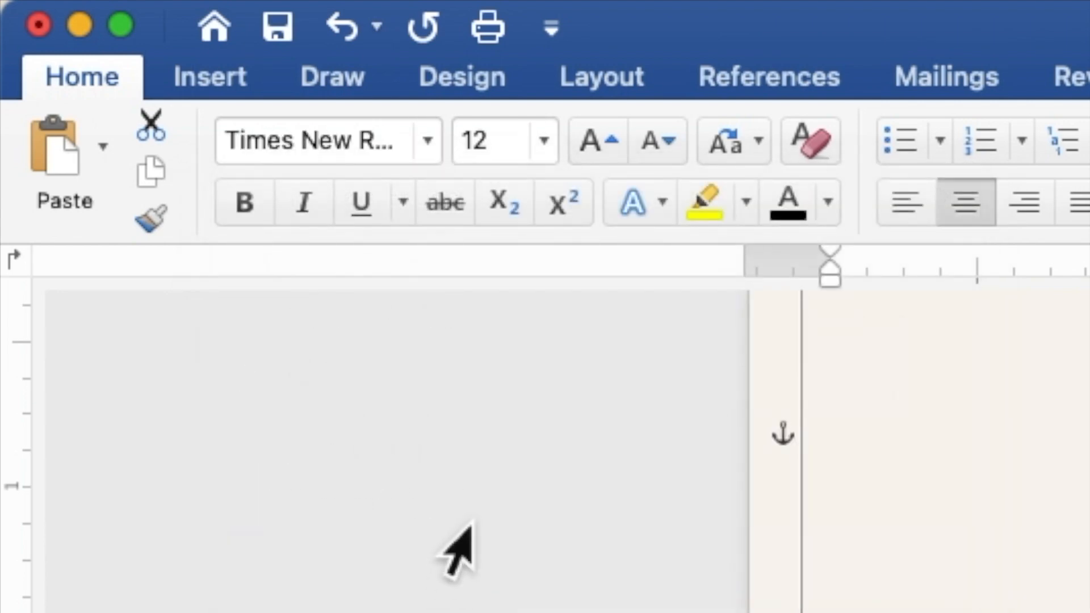
left_click(506, 141)
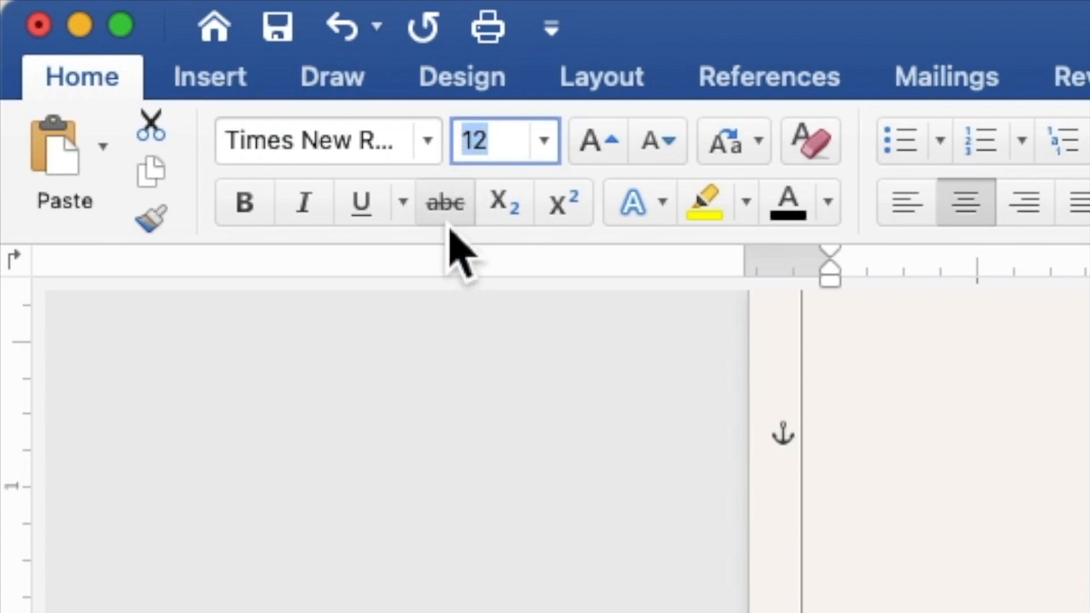
type("10")
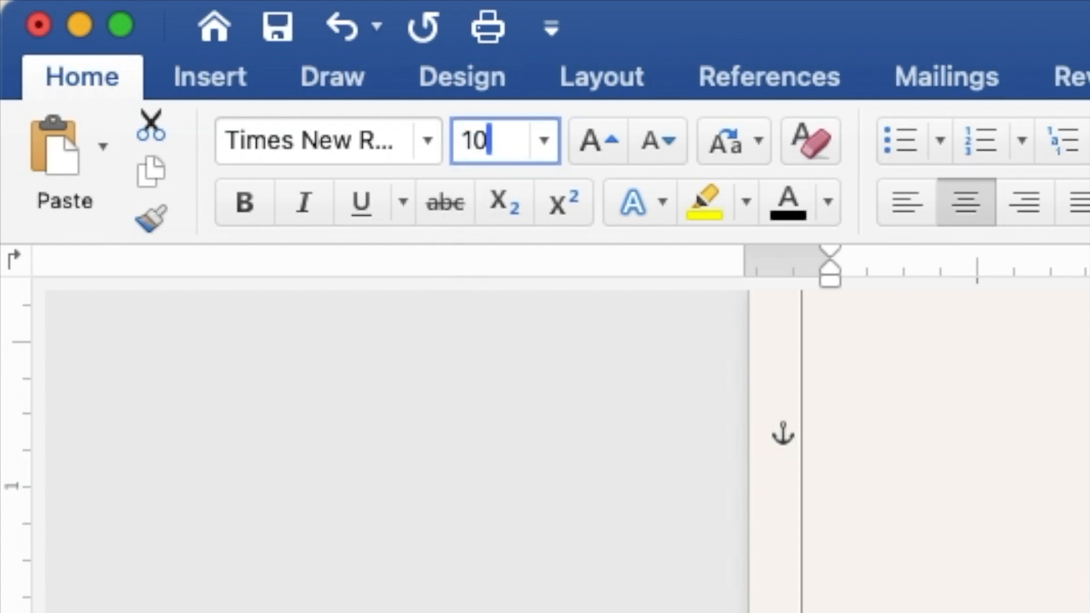
key("Return")
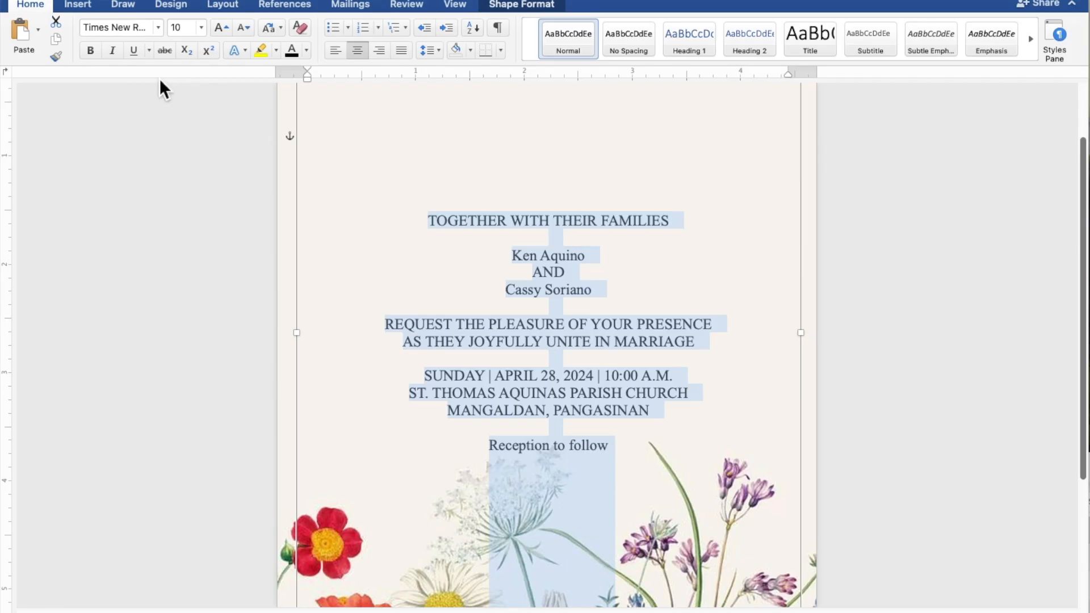
left_click(587, 254)
Step: Set both name lines and Reception to follow in 20 pt Edwardian Script ITC
left_click_drag(586, 257, 520, 257)
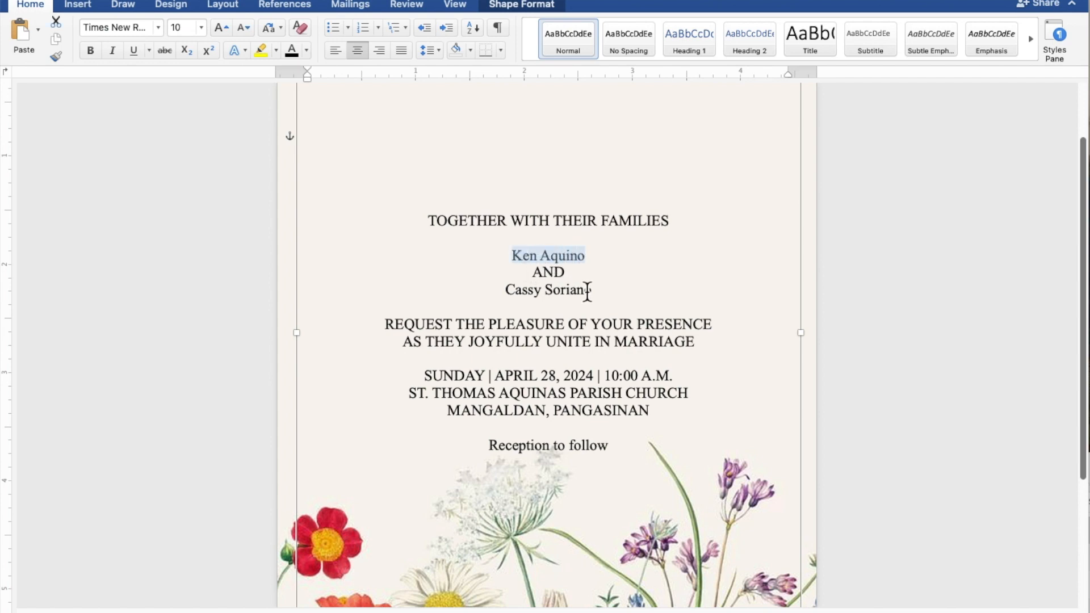
left_click_drag(607, 298, 524, 297)
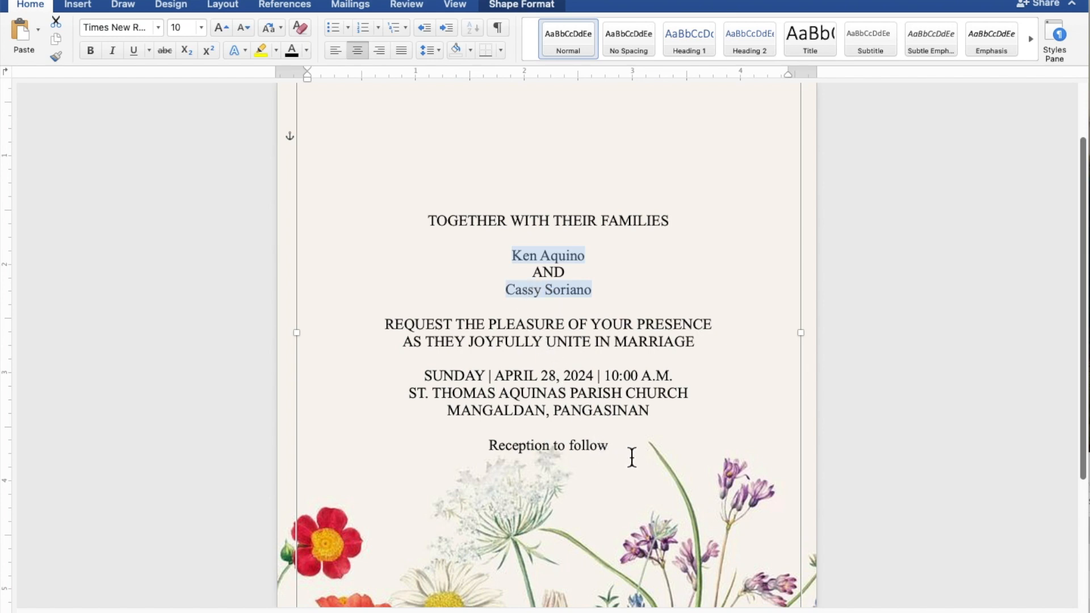
left_click_drag(618, 446, 535, 445)
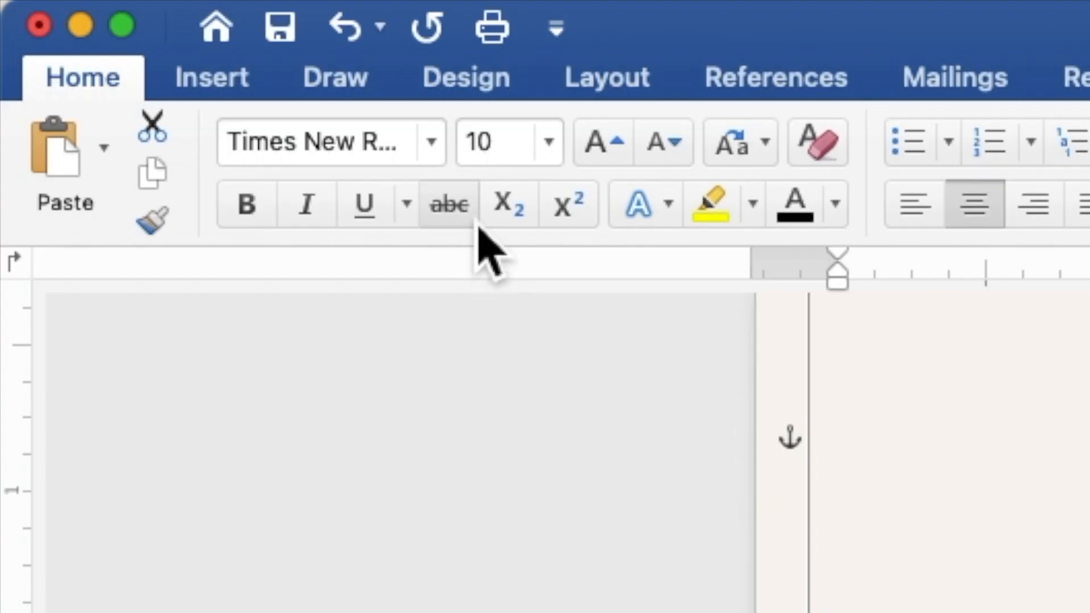
left_click(432, 143)
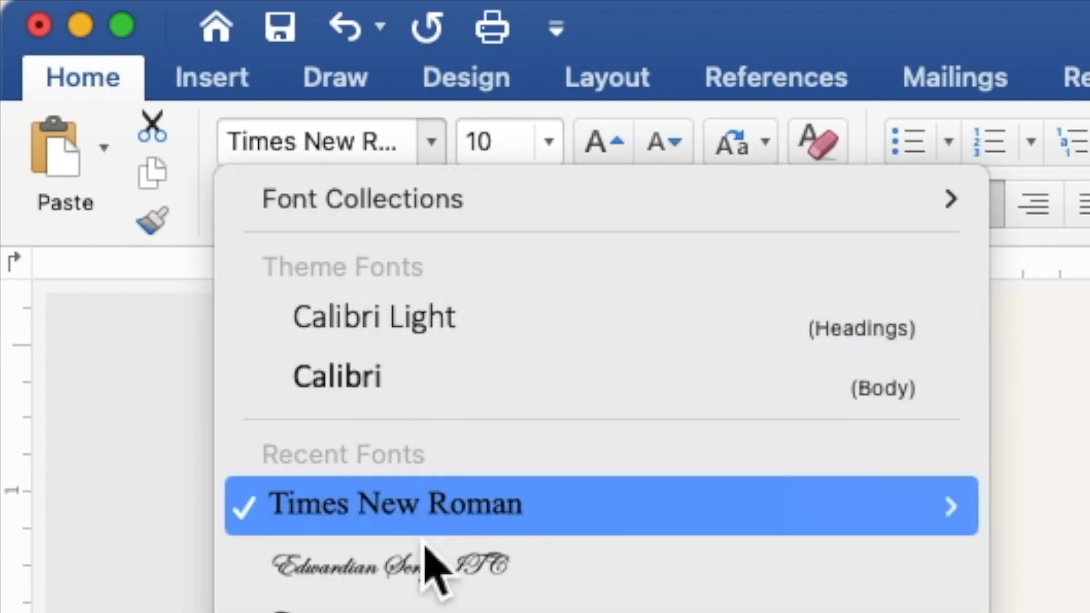
left_click(424, 563)
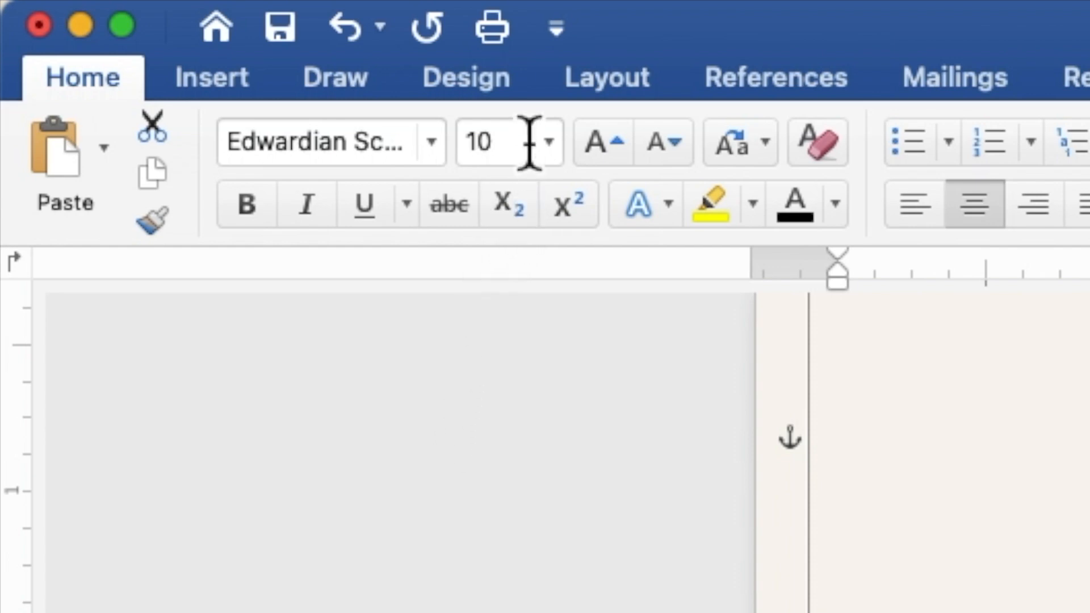
left_click_drag(529, 142, 465, 142)
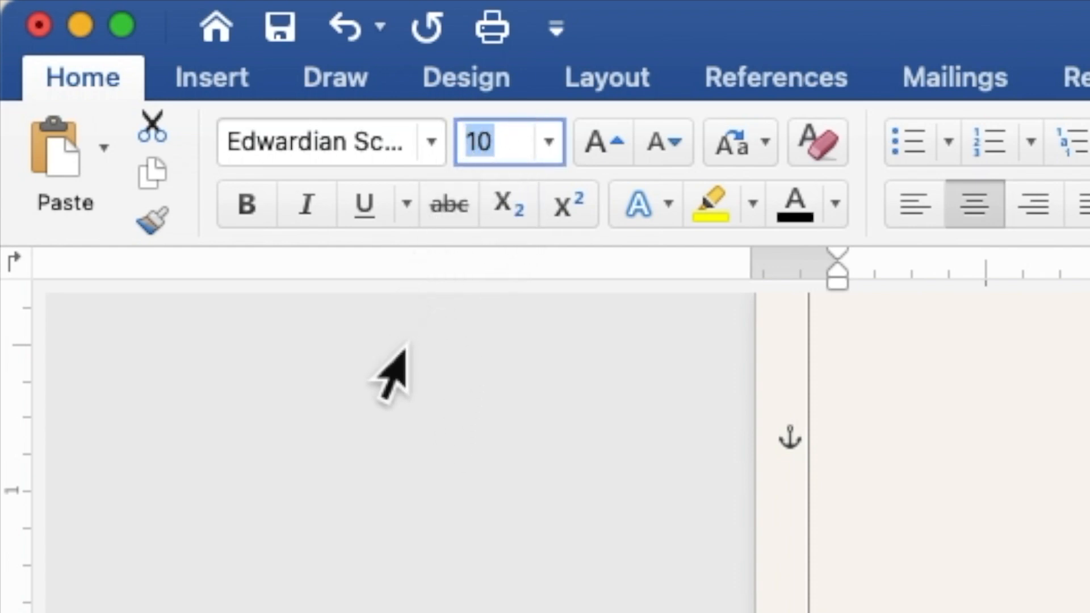
type("20")
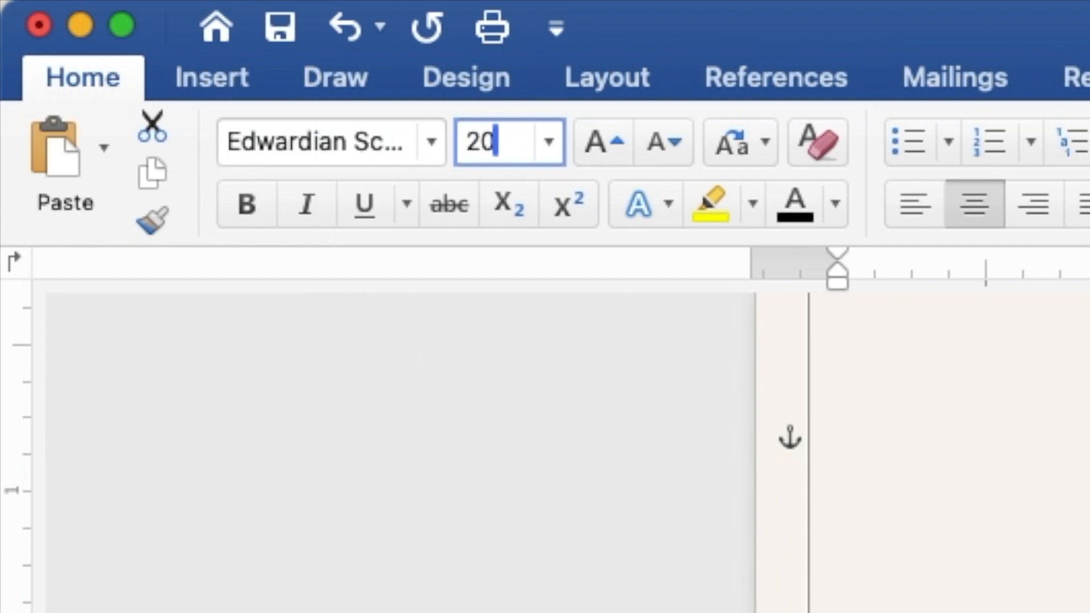
key("Return")
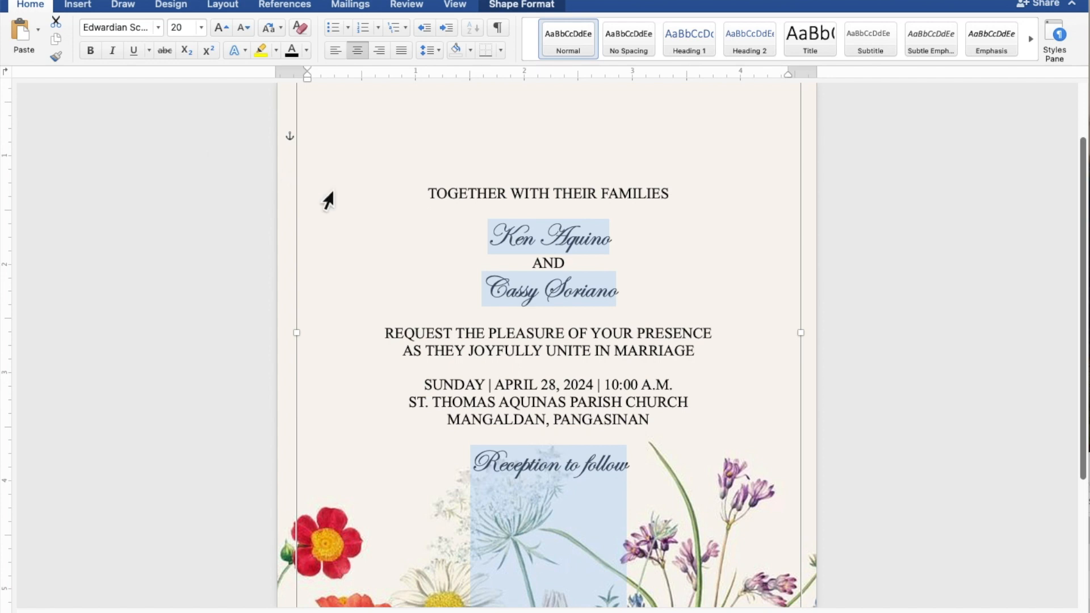
Step: Enlarge the two name lines to 40 pt, leaving Reception to follow smaller
left_click(619, 243)
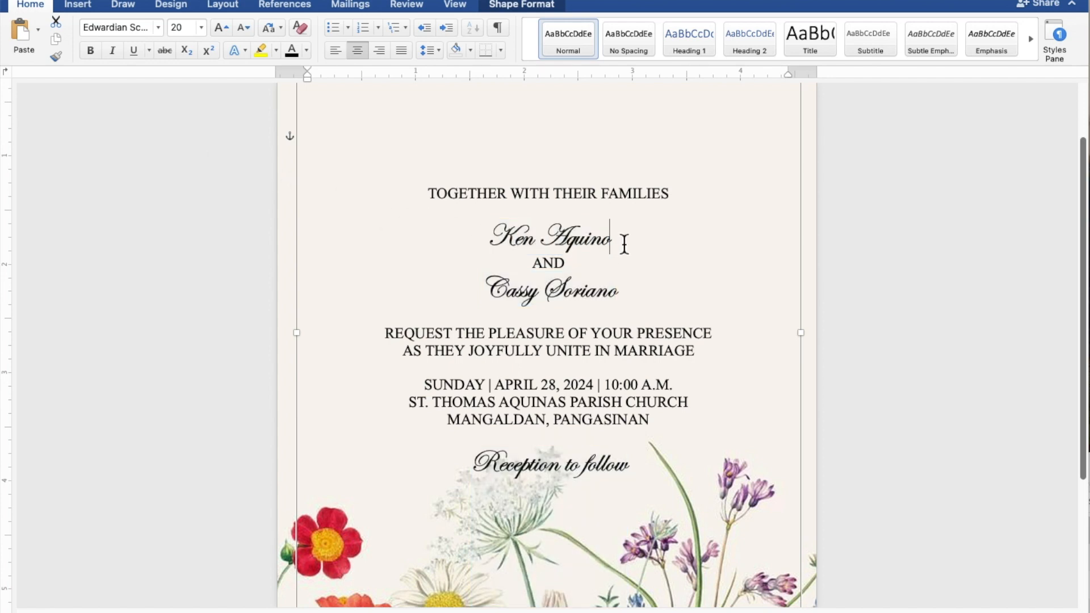
left_click_drag(618, 243, 490, 243)
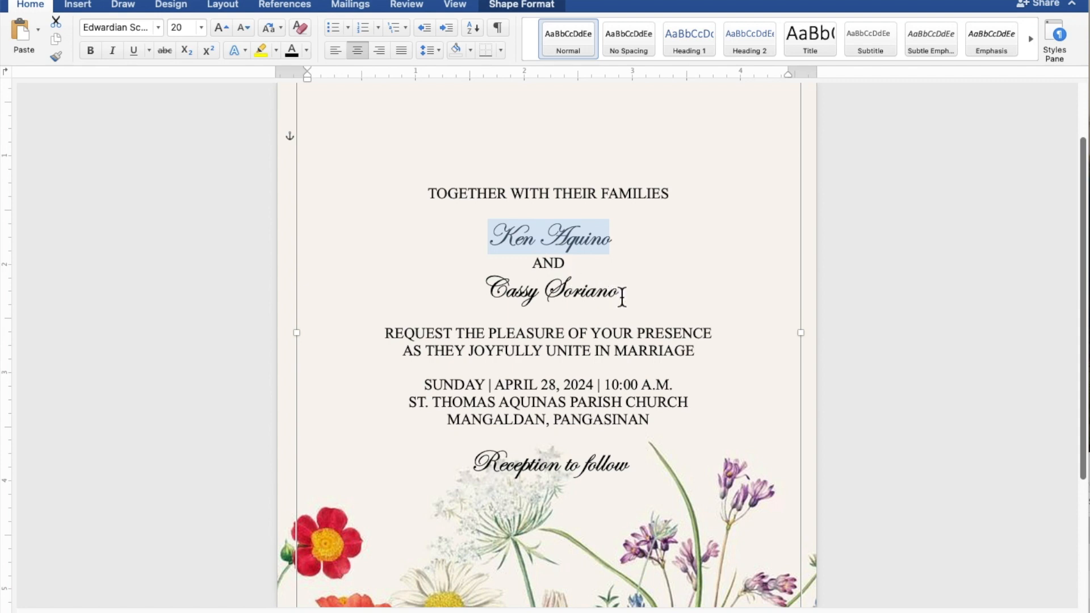
left_click_drag(622, 296, 517, 289)
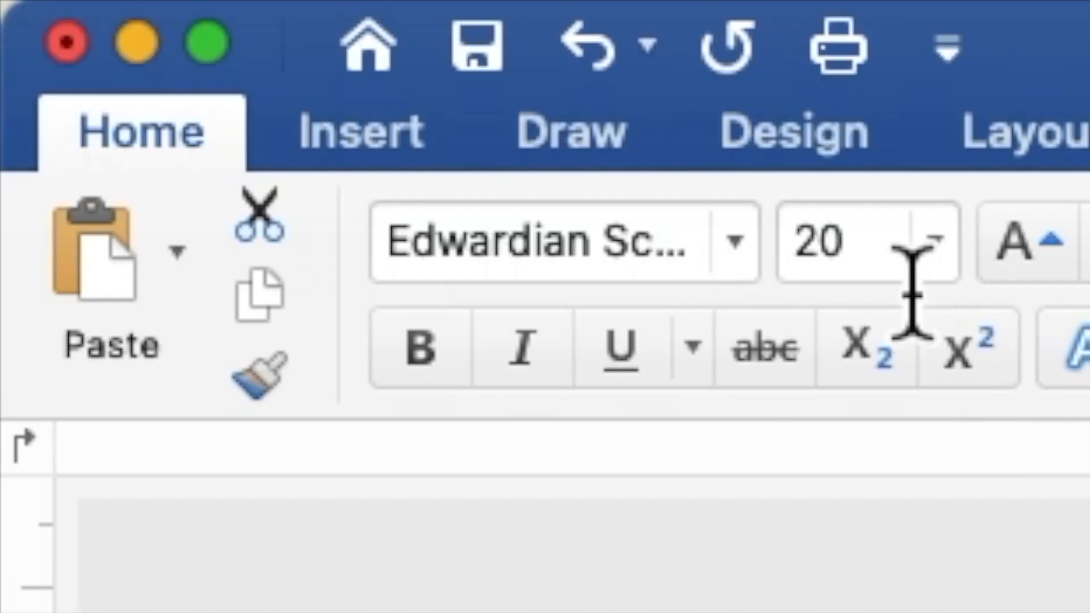
left_click(811, 263)
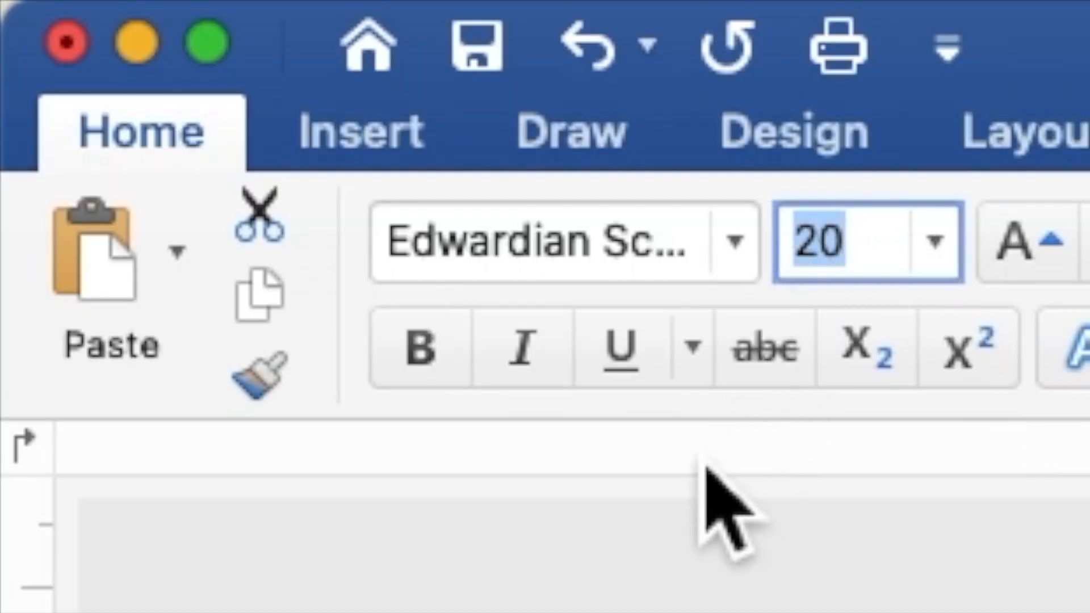
type("40")
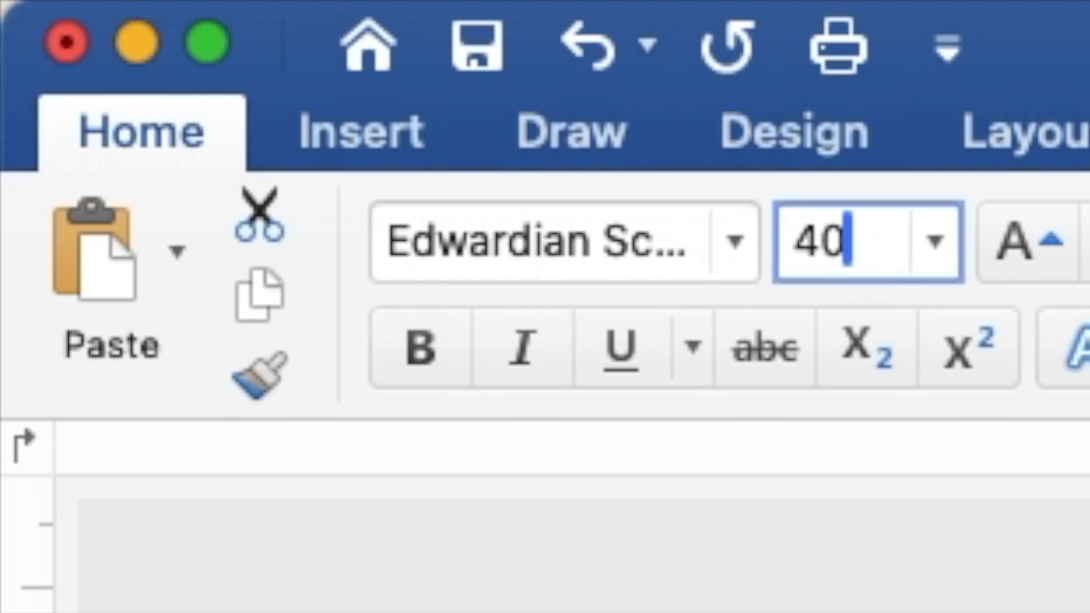
key("Return")
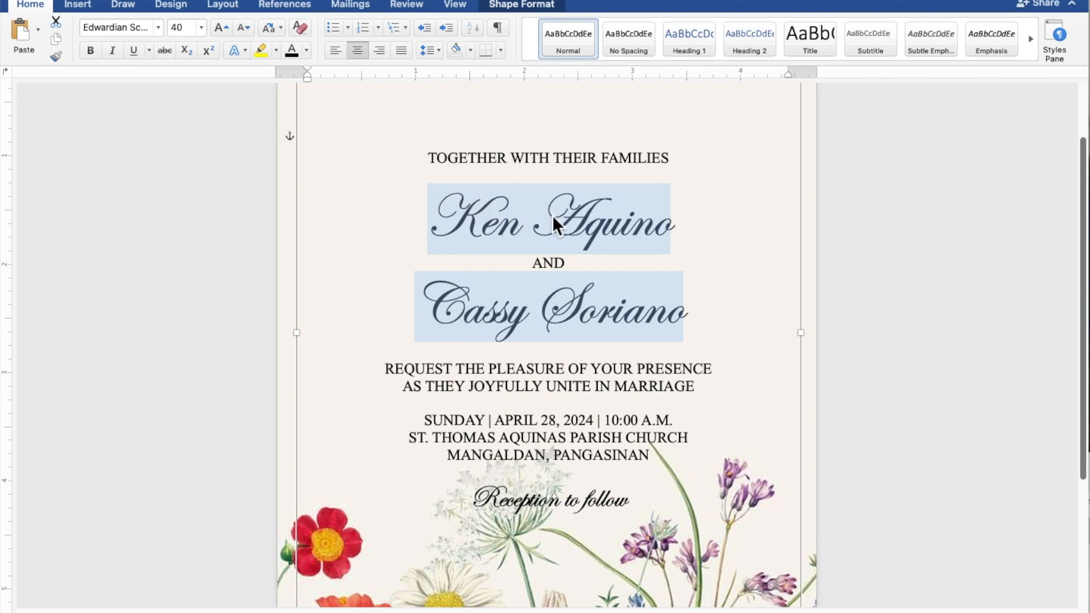
Step: Shorten the text box from its bottom edge and add blank lines around the names
scroll(553, 218, "down", 5)
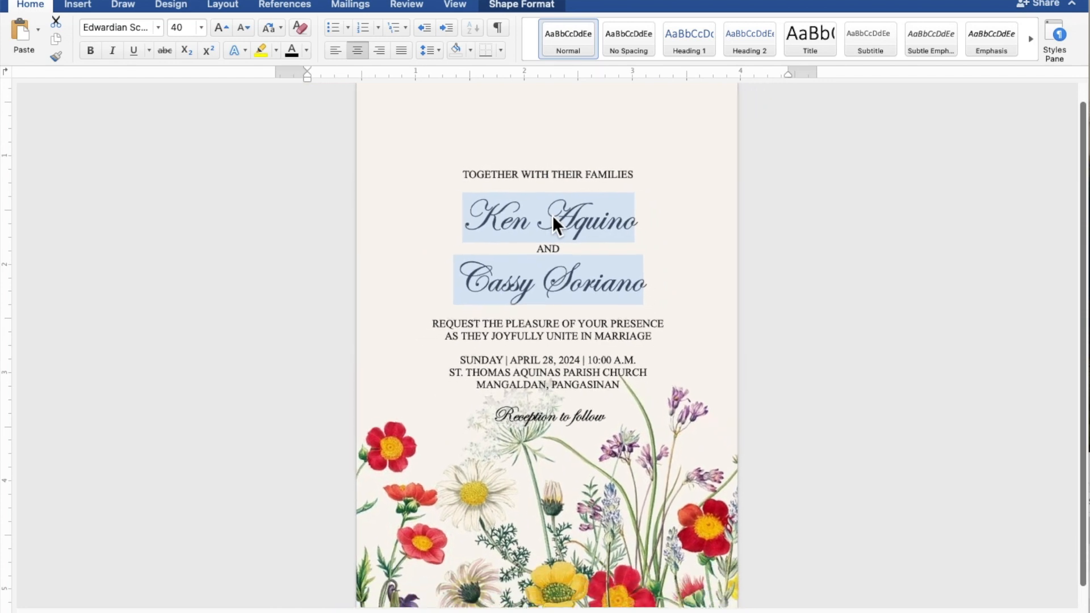
scroll(553, 219, "down", 4)
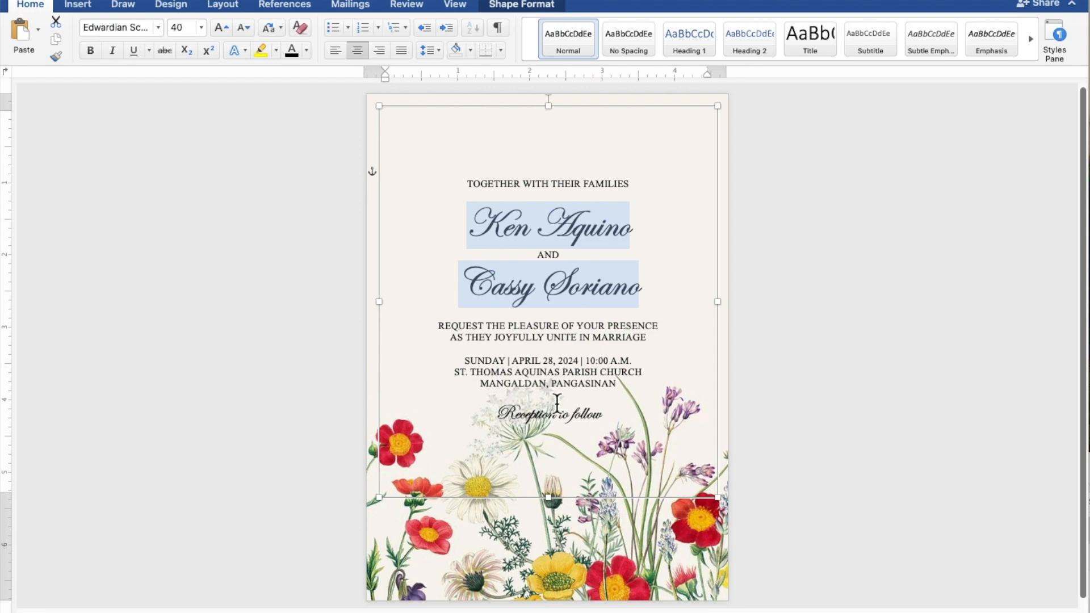
left_click_drag(560, 510, 556, 406)
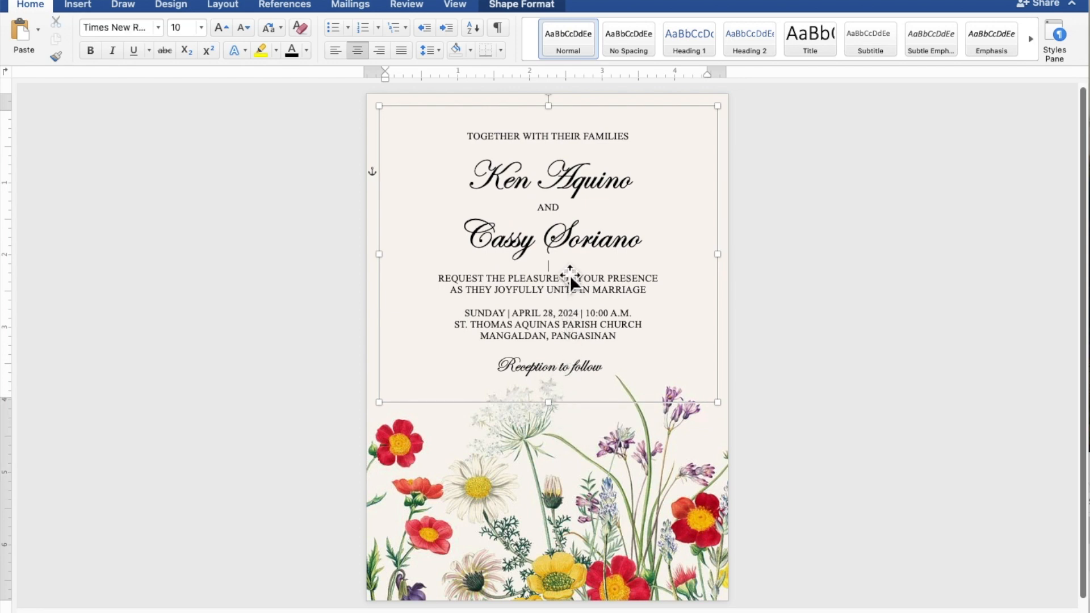
key("Return")
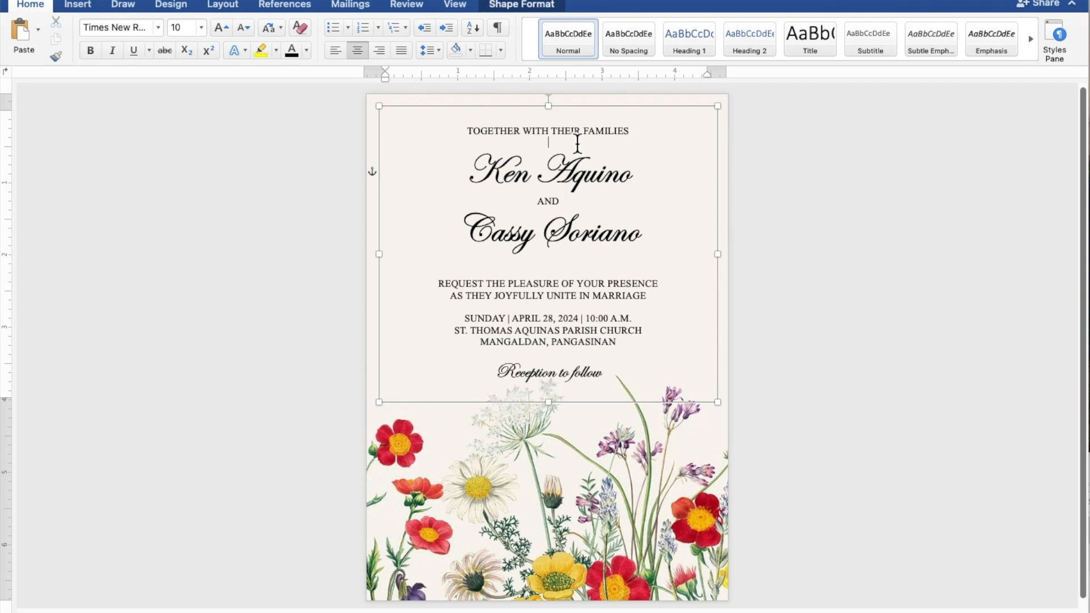
key("Return")
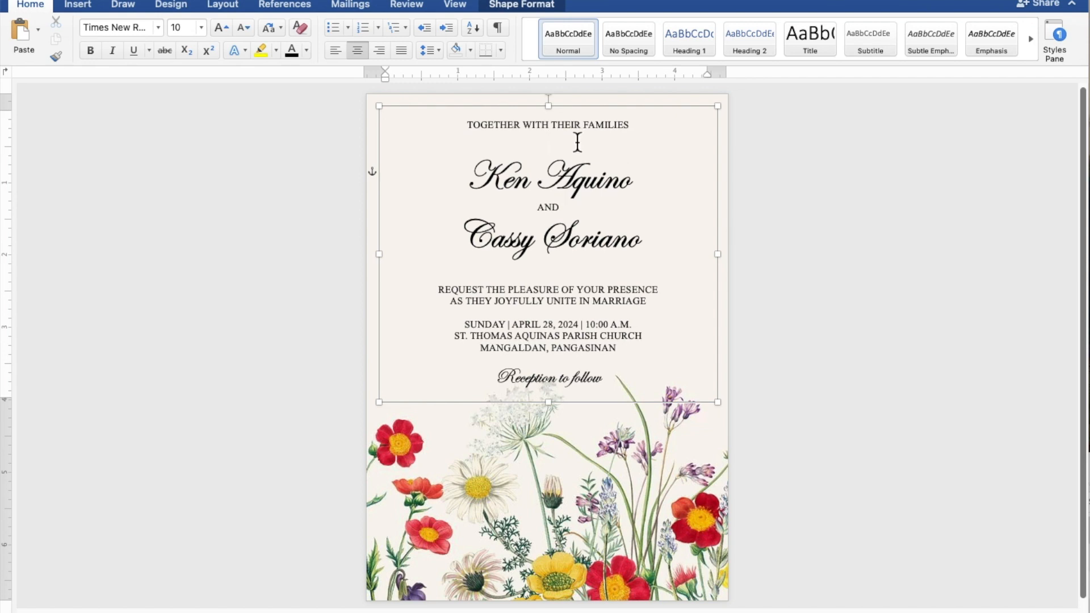
Step: Nudge the text box slightly up and left, then deselect it
left_click(589, 115)
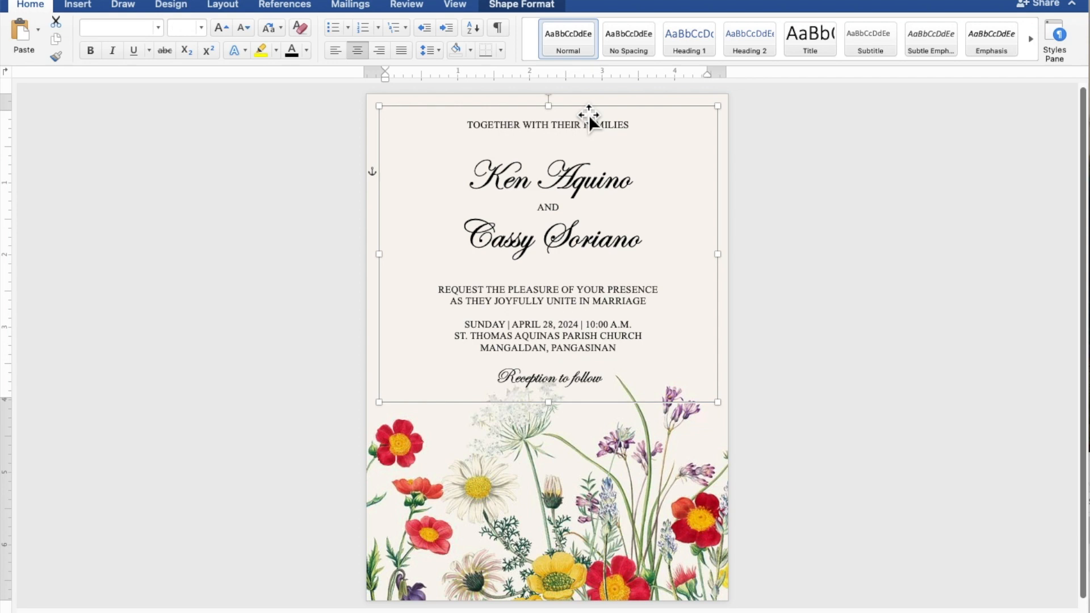
key("Up")
key("Up")
key("Up")
key("Up")
key("Up")
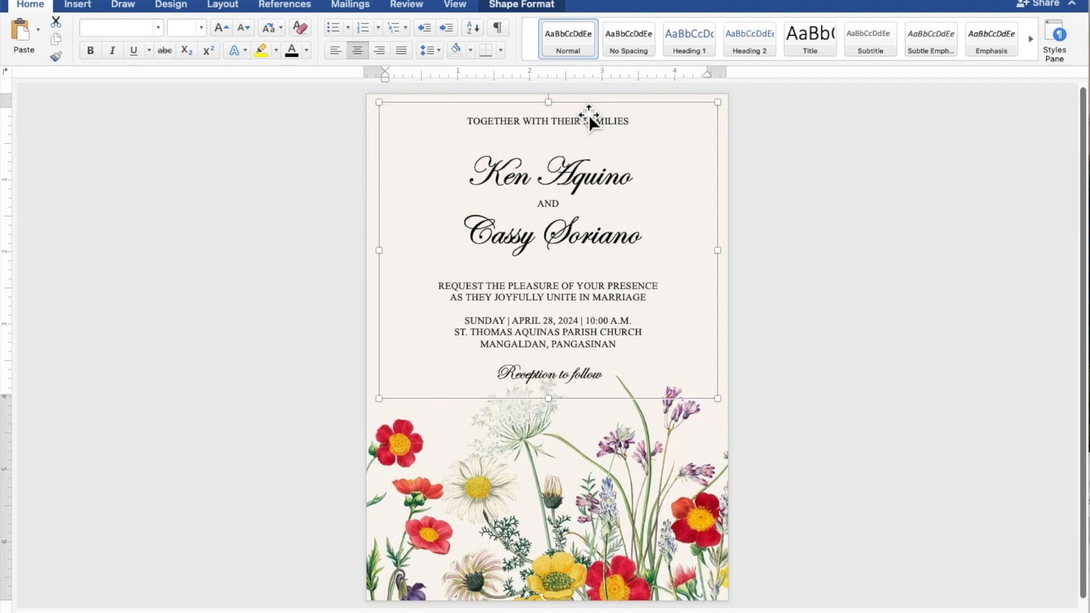
key("Up")
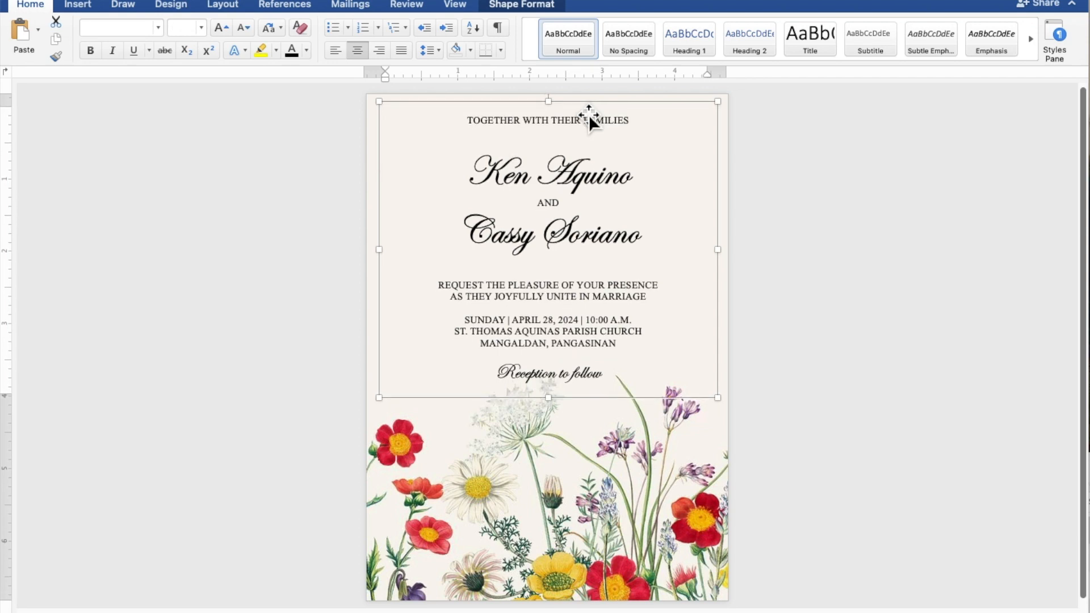
key("Left")
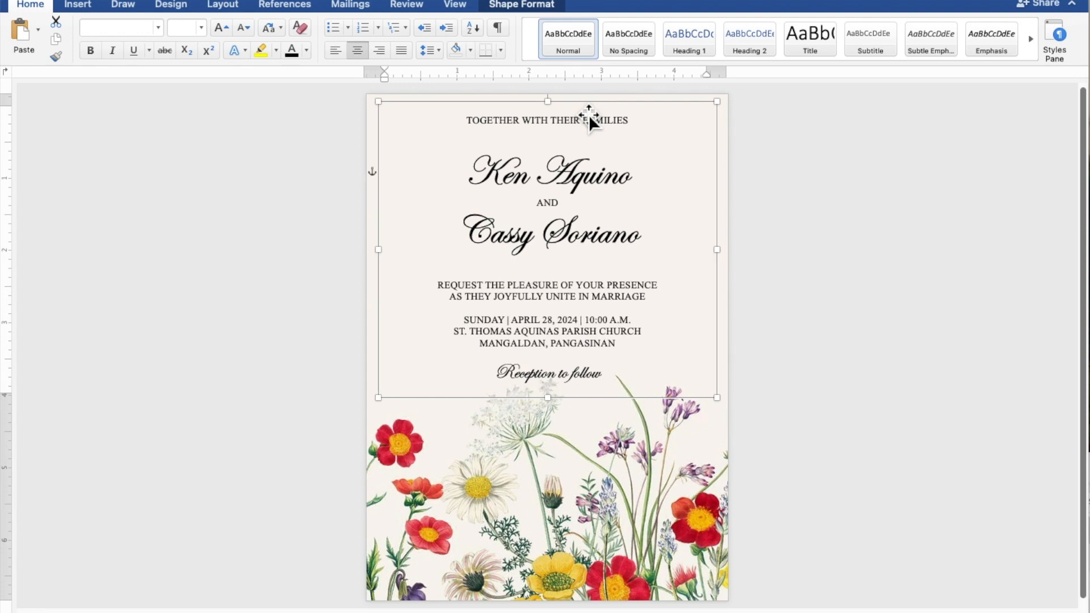
left_click(928, 267)
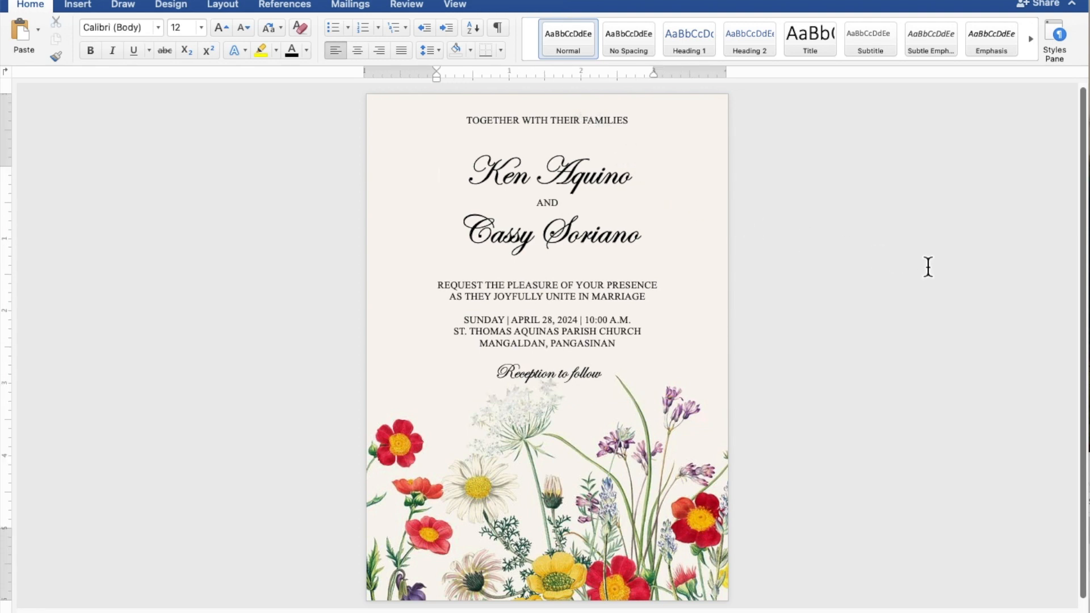